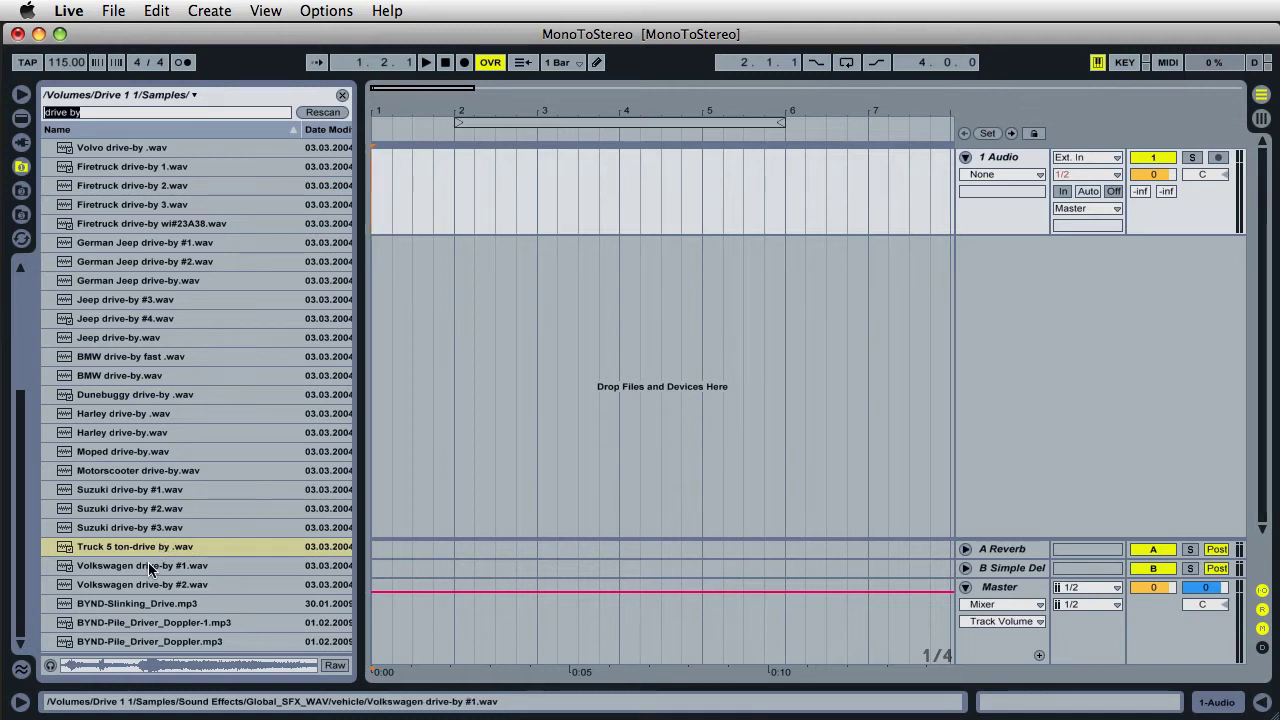
# Step: Load Truck 5 ton-drive by.wav onto the 1 Audio track at bars 2–6 and play it back
pyautogui.click(51, 666)
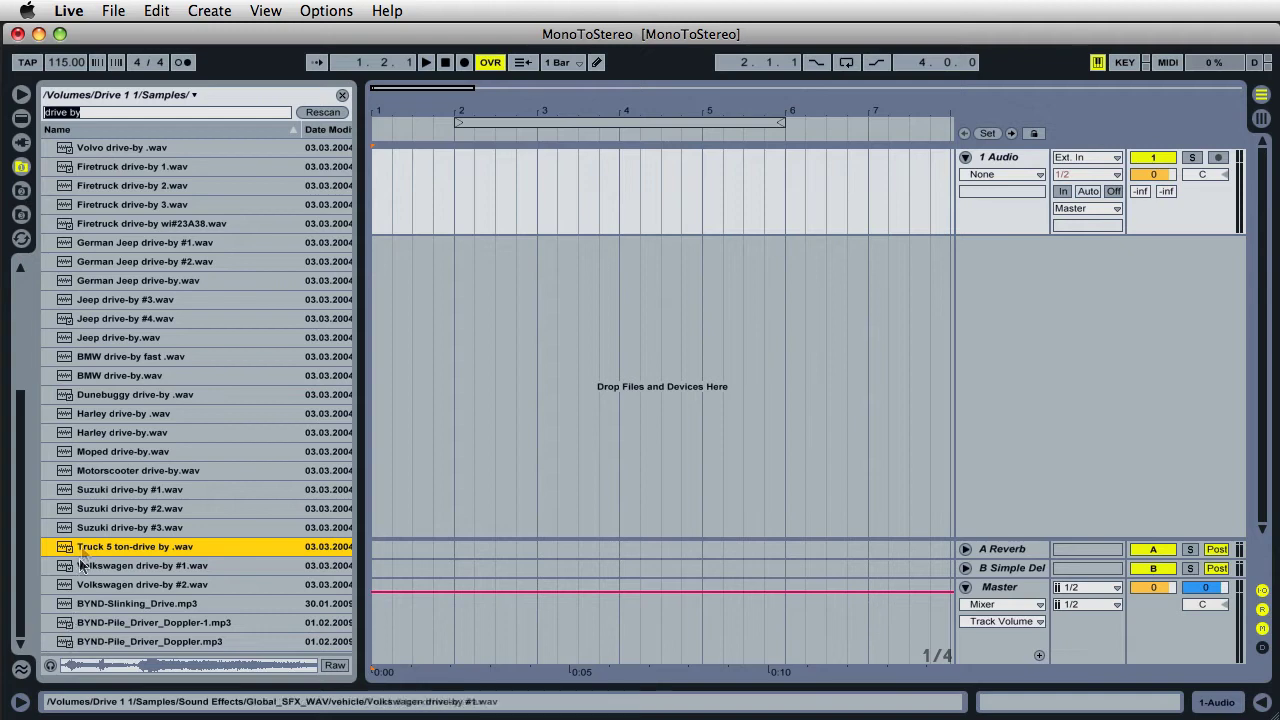
pyautogui.moveTo(80, 548); pyautogui.dragTo(463, 208)
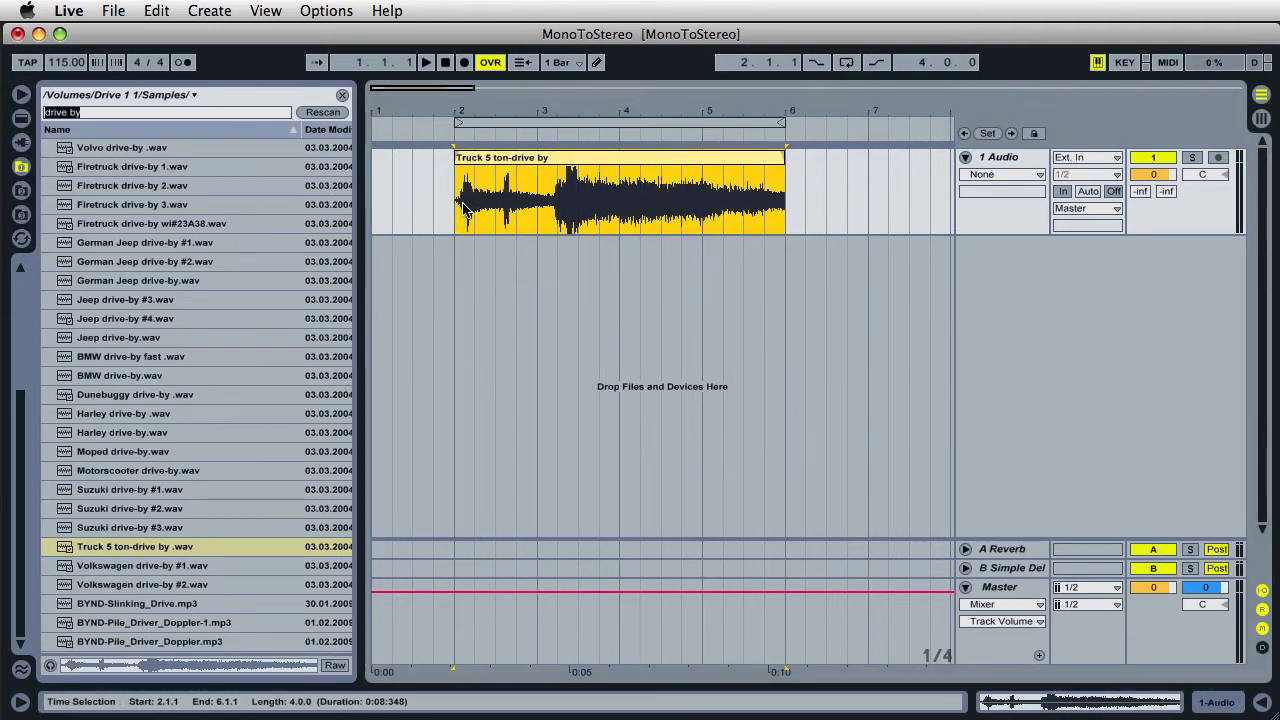
pyautogui.click(456, 131)
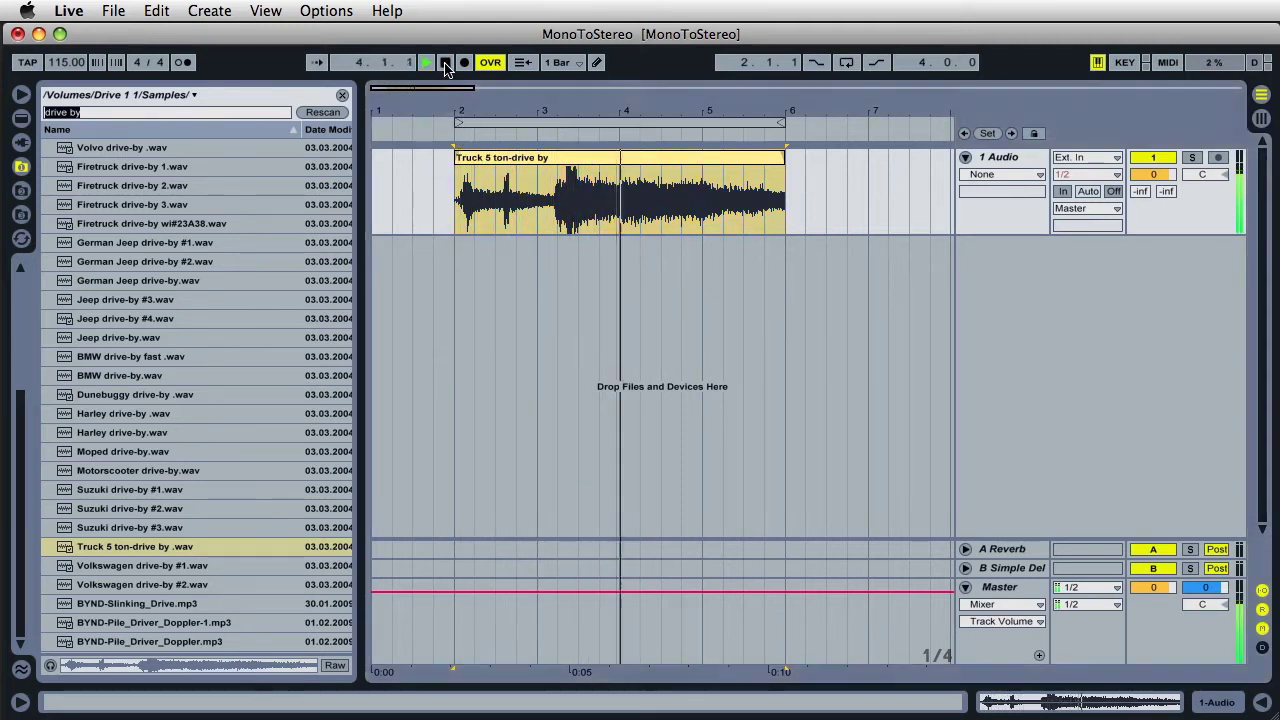
pyautogui.click(446, 64)
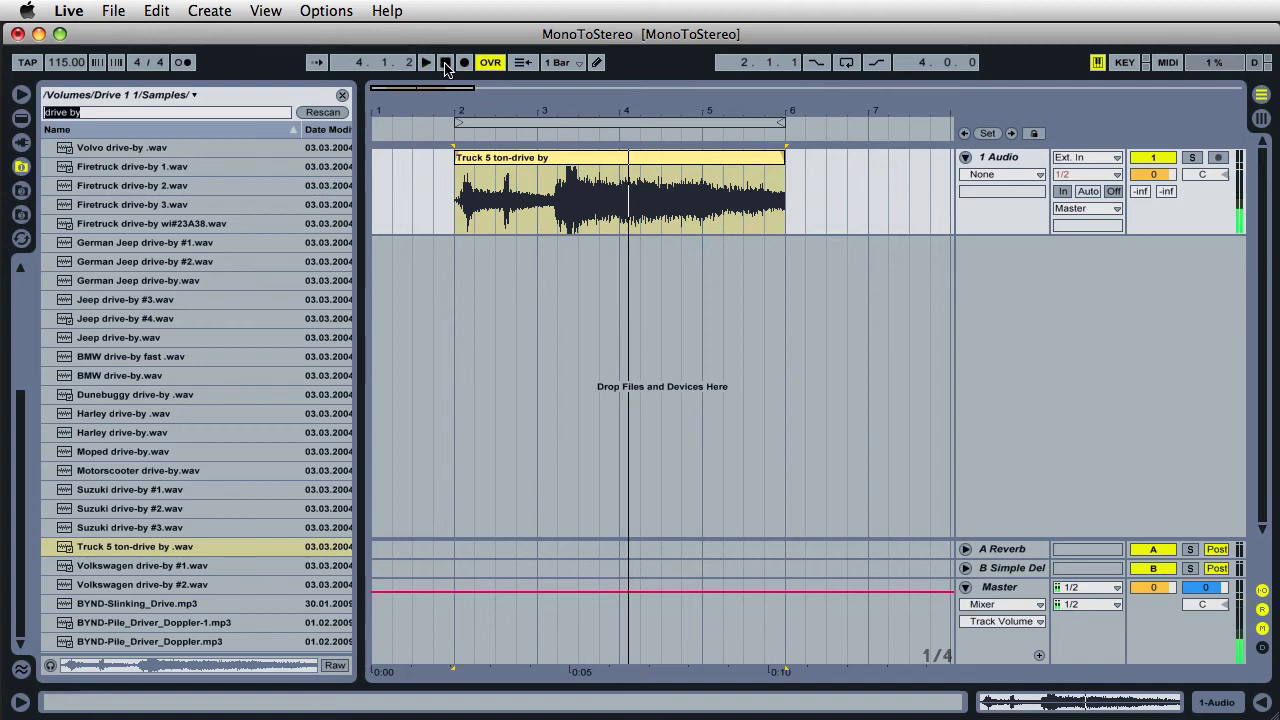
# Step: Rename the audio track to 'Left'
pyautogui.rightClick(1010, 158)
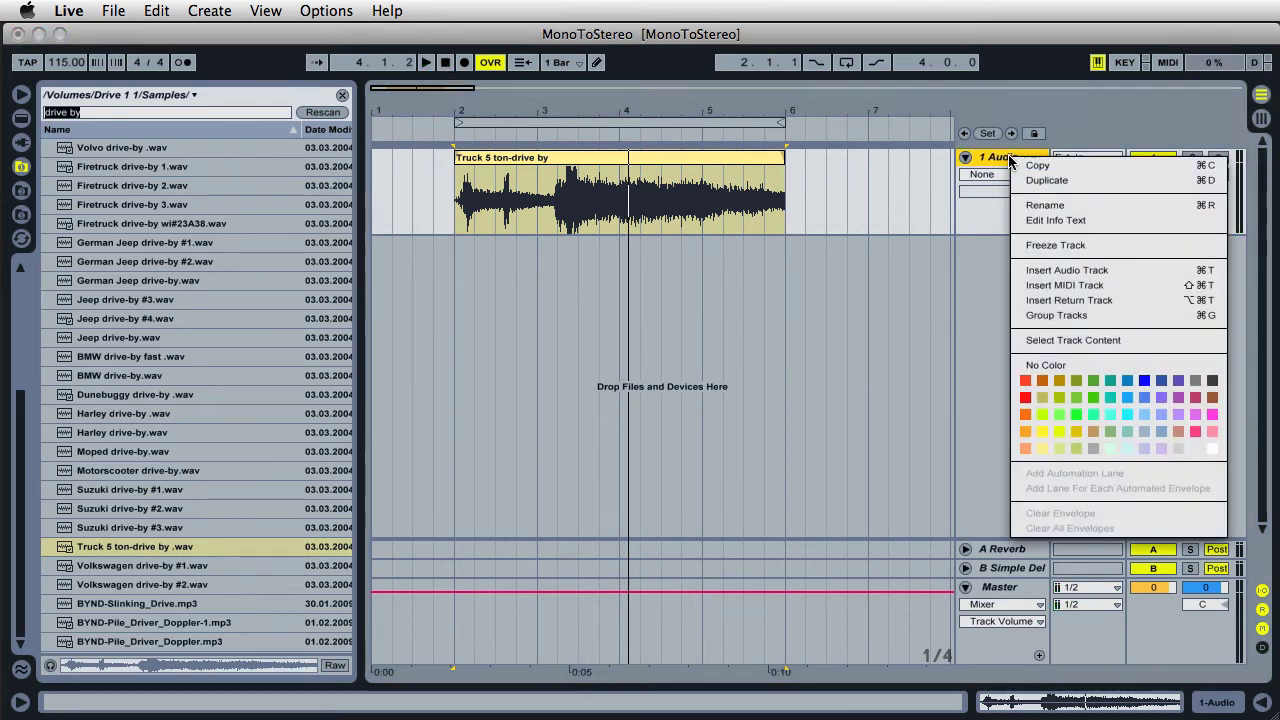
pyautogui.click(1045, 205)
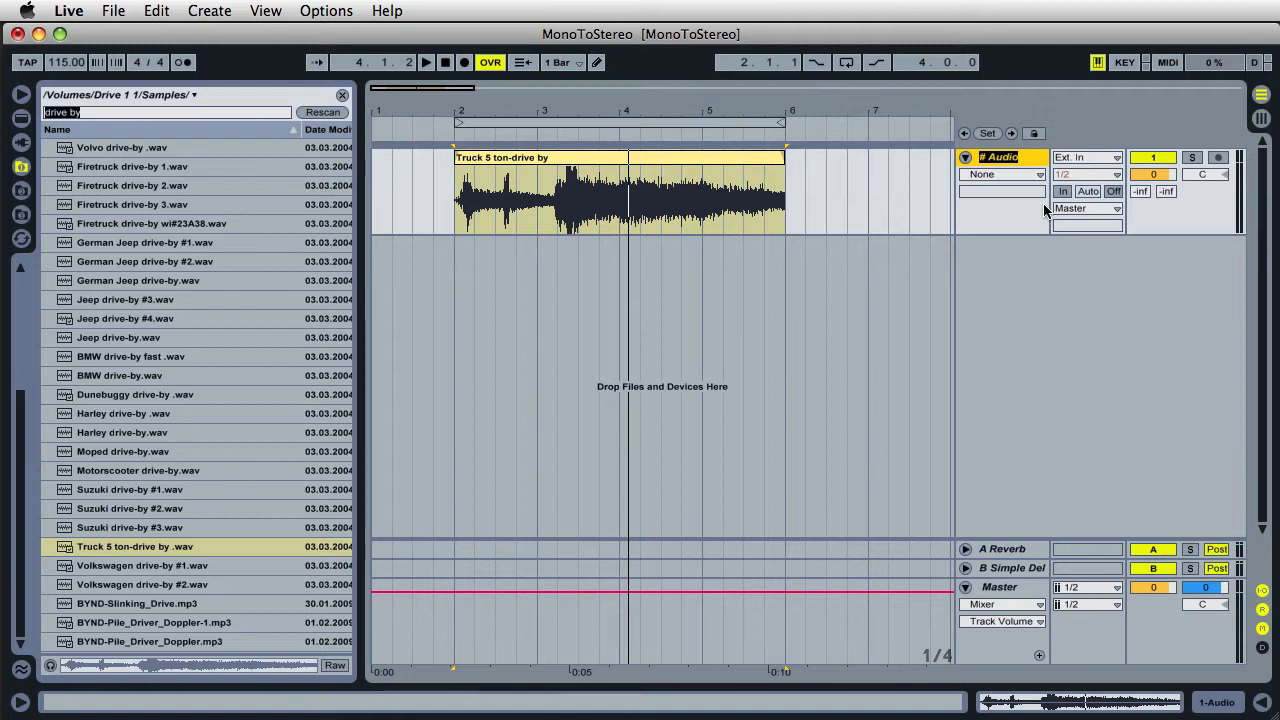
pyautogui.write('Left')
pyautogui.press('Return')
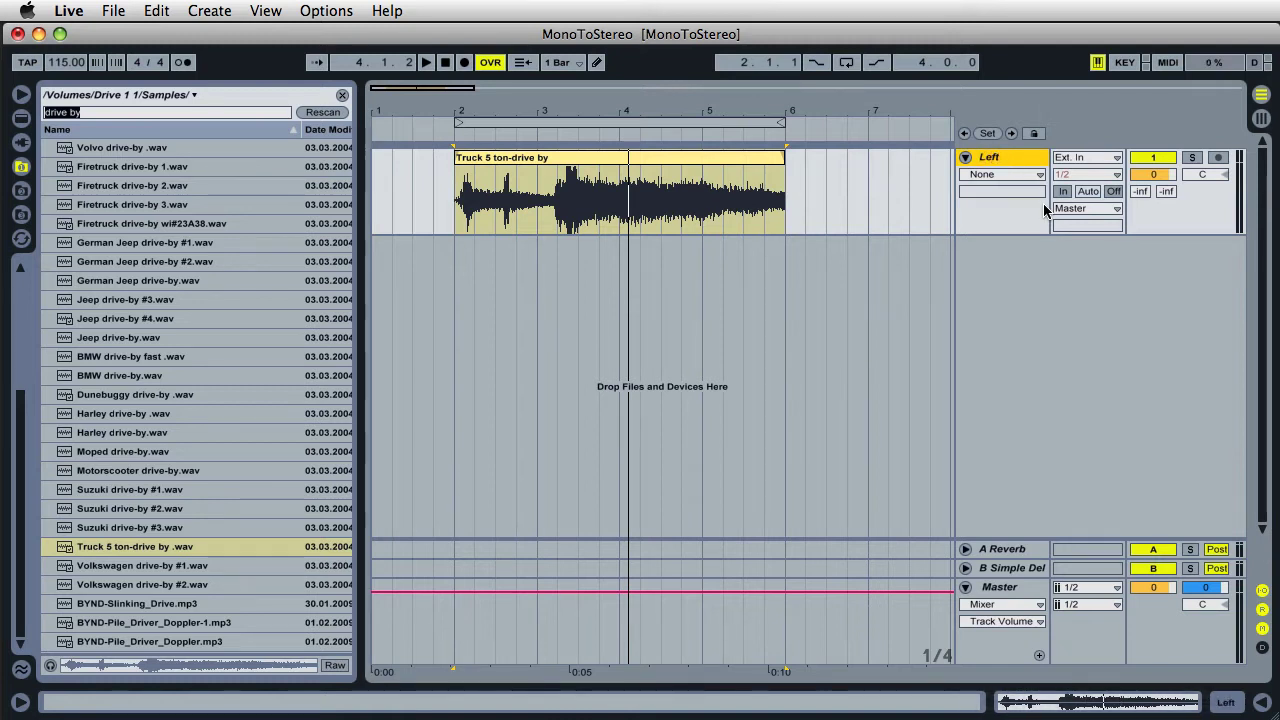
# Step: Duplicate the Left track and name the copy 'Right'
pyautogui.rightClick(1010, 165)
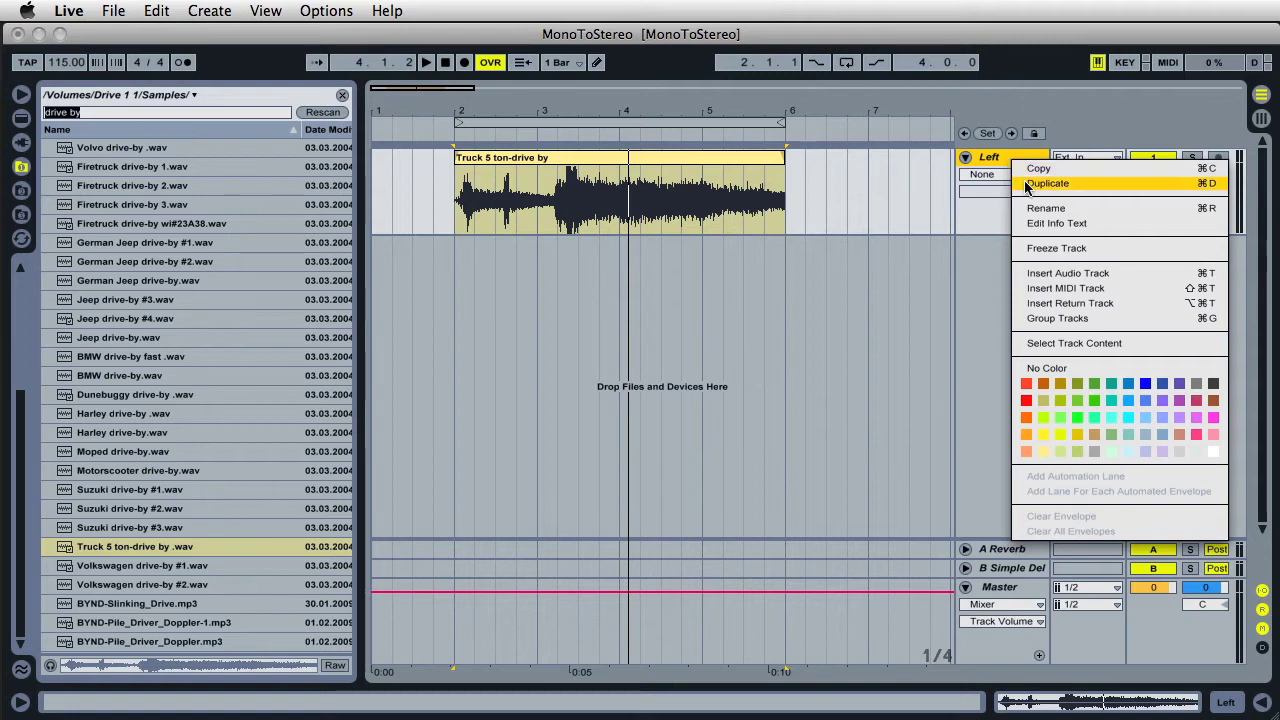
pyautogui.click(1028, 184)
pyautogui.rightClick(1005, 247)
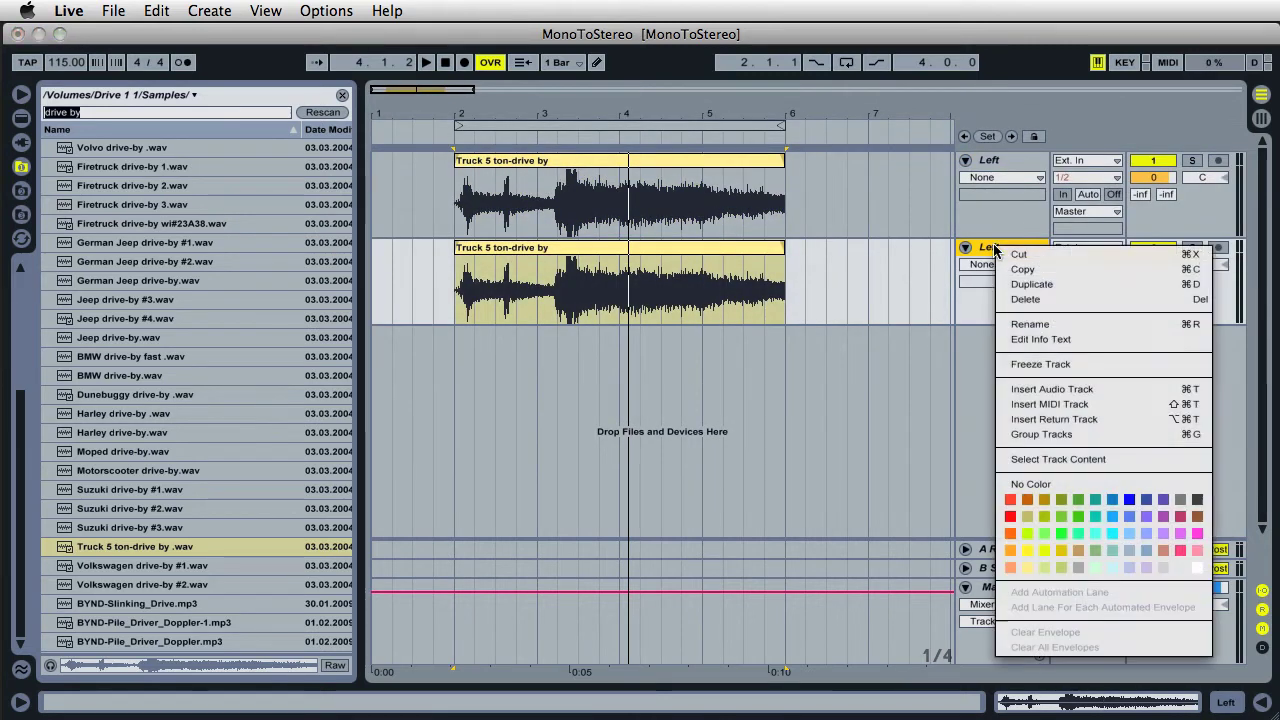
pyautogui.click(1034, 325)
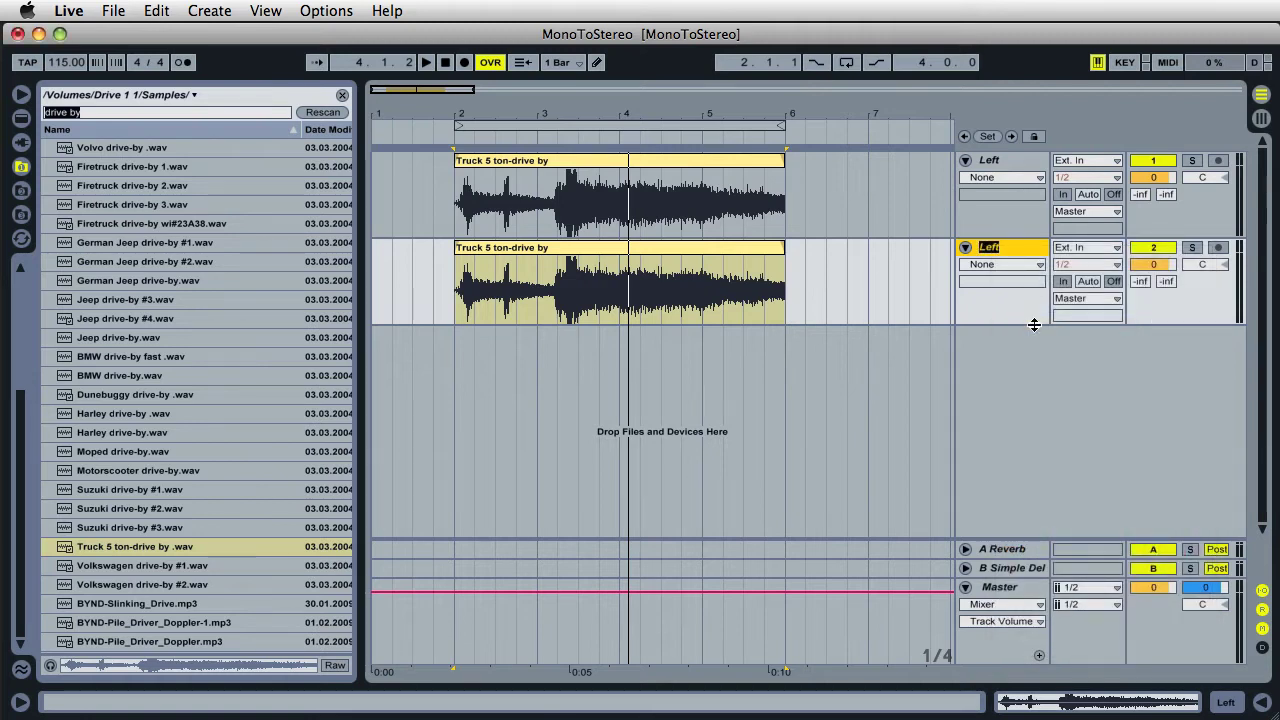
pyautogui.write('Right')
pyautogui.press('Return')
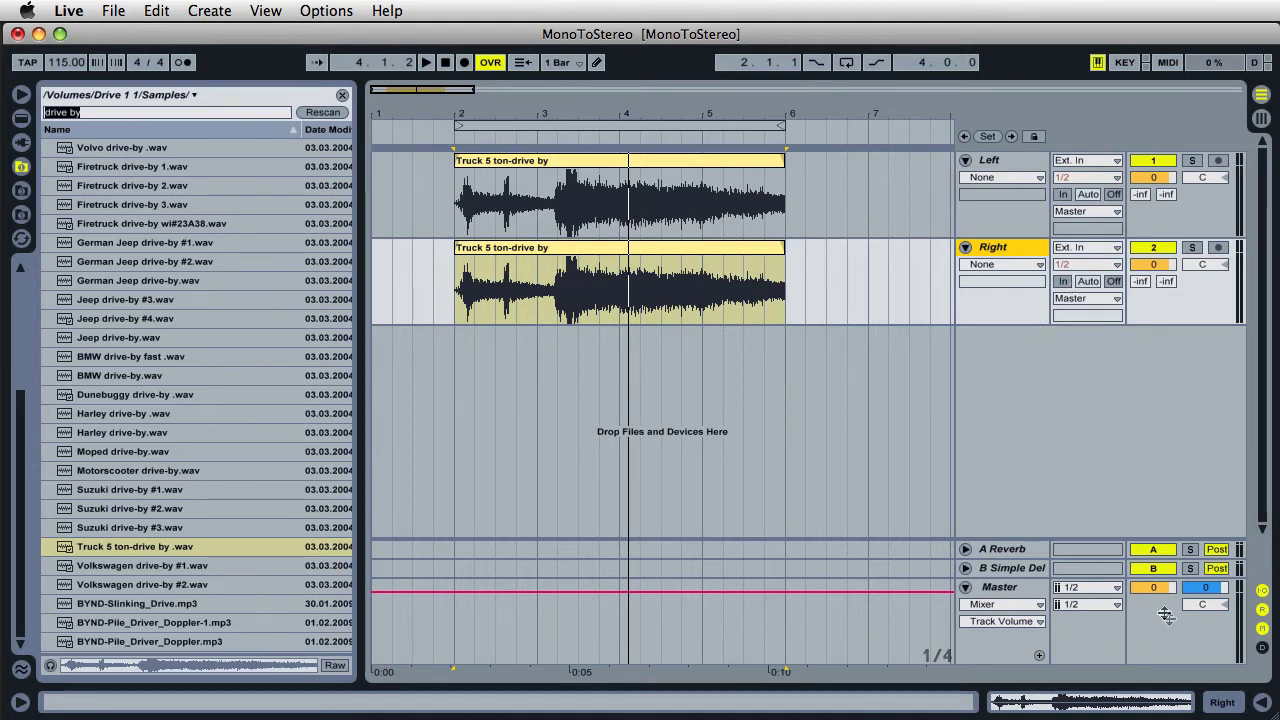
# Step: Lower the Master volume to -7.7 dB and play the Left and Right tracks together
pyautogui.moveTo(1153, 587); pyautogui.dragTo(1153, 622)
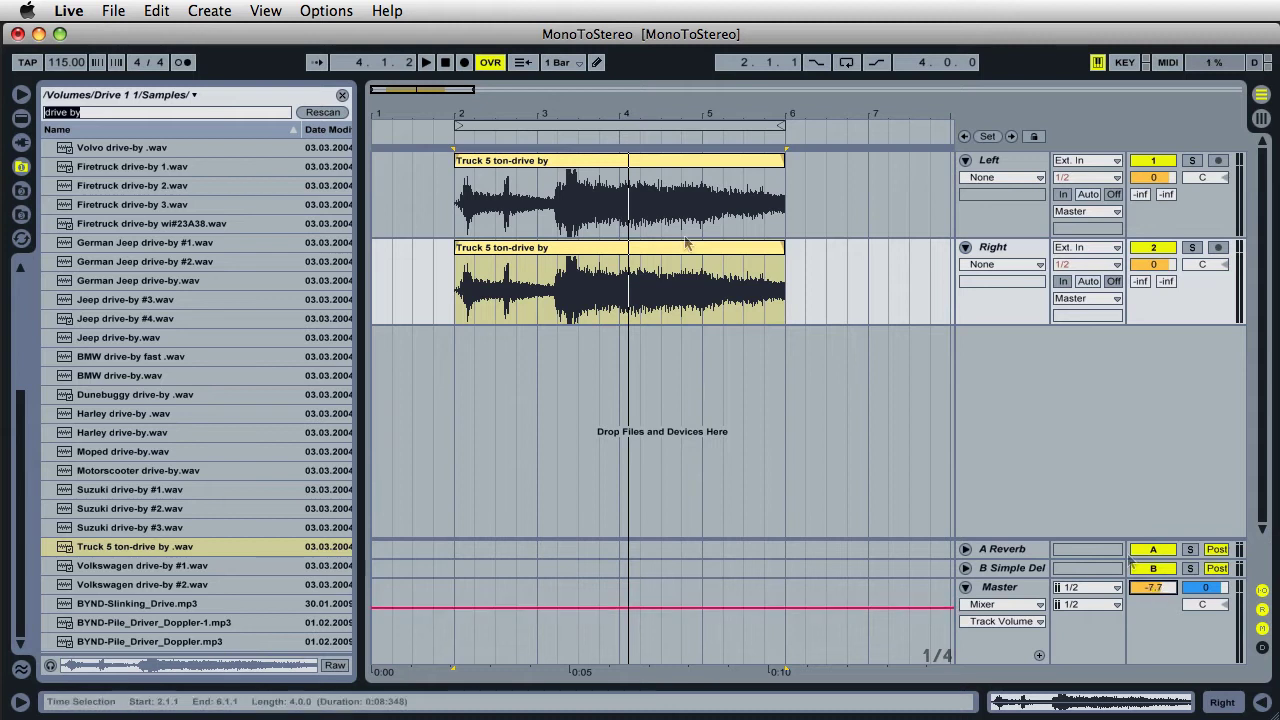
pyautogui.click(426, 62)
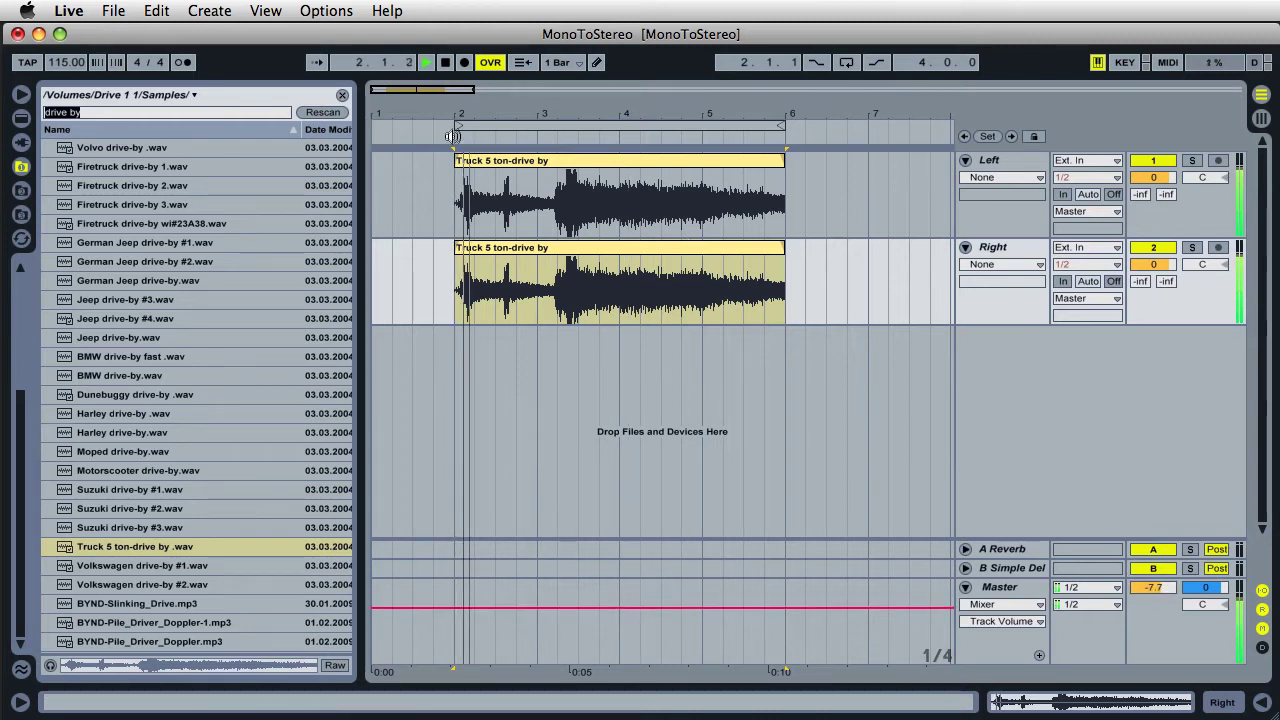
pyautogui.click(446, 63)
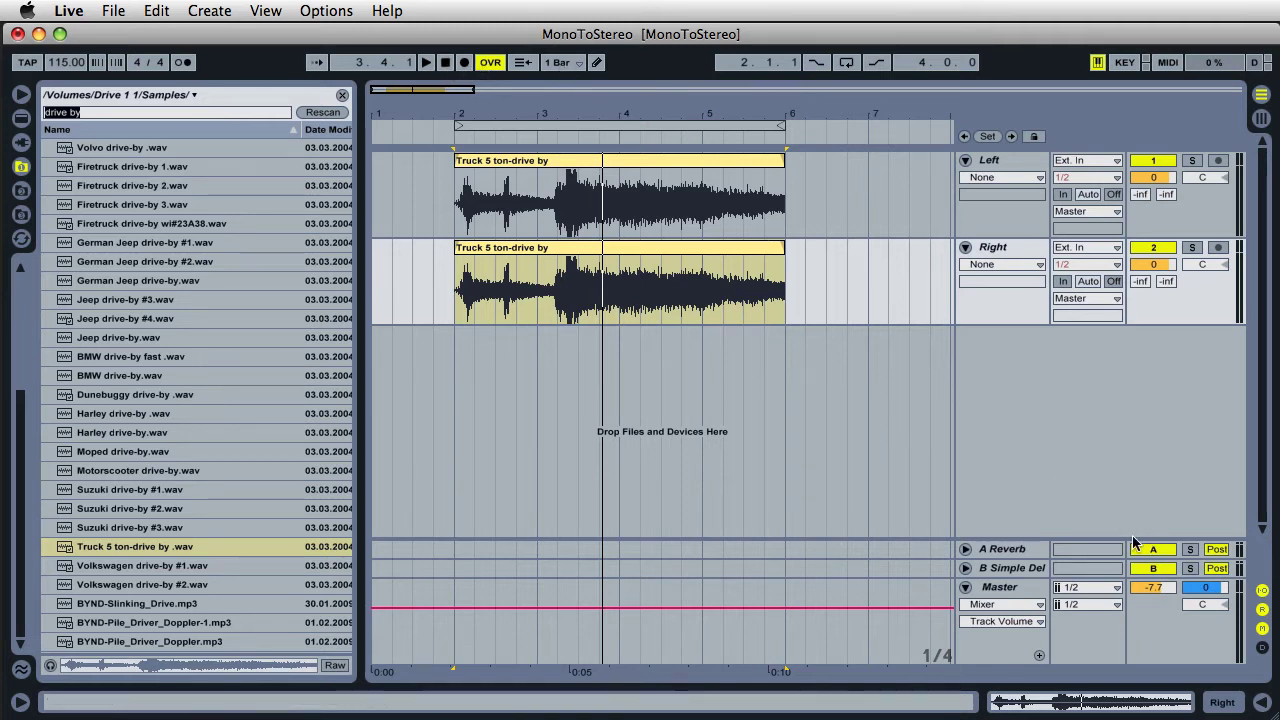
# Step: Give the Right track a 12 ms track delay, keeping Left at 0 ms, and audition it
pyautogui.click(1262, 648)
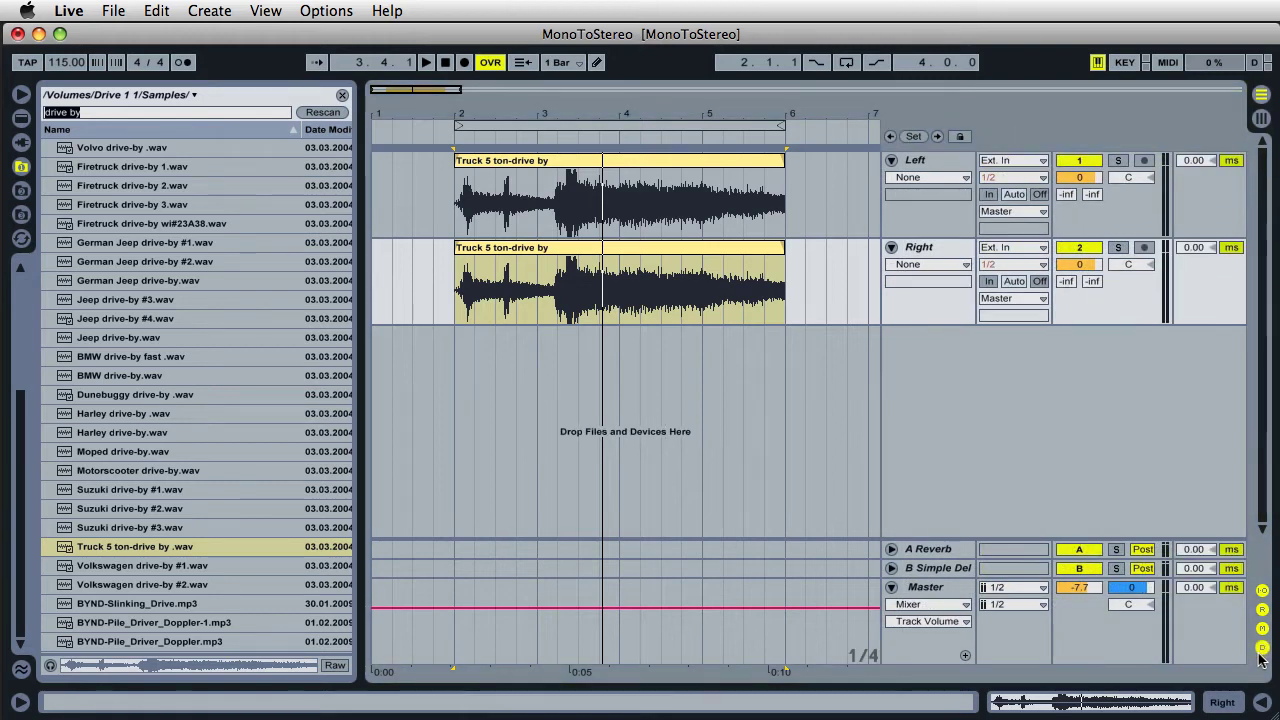
pyautogui.click(1232, 249)
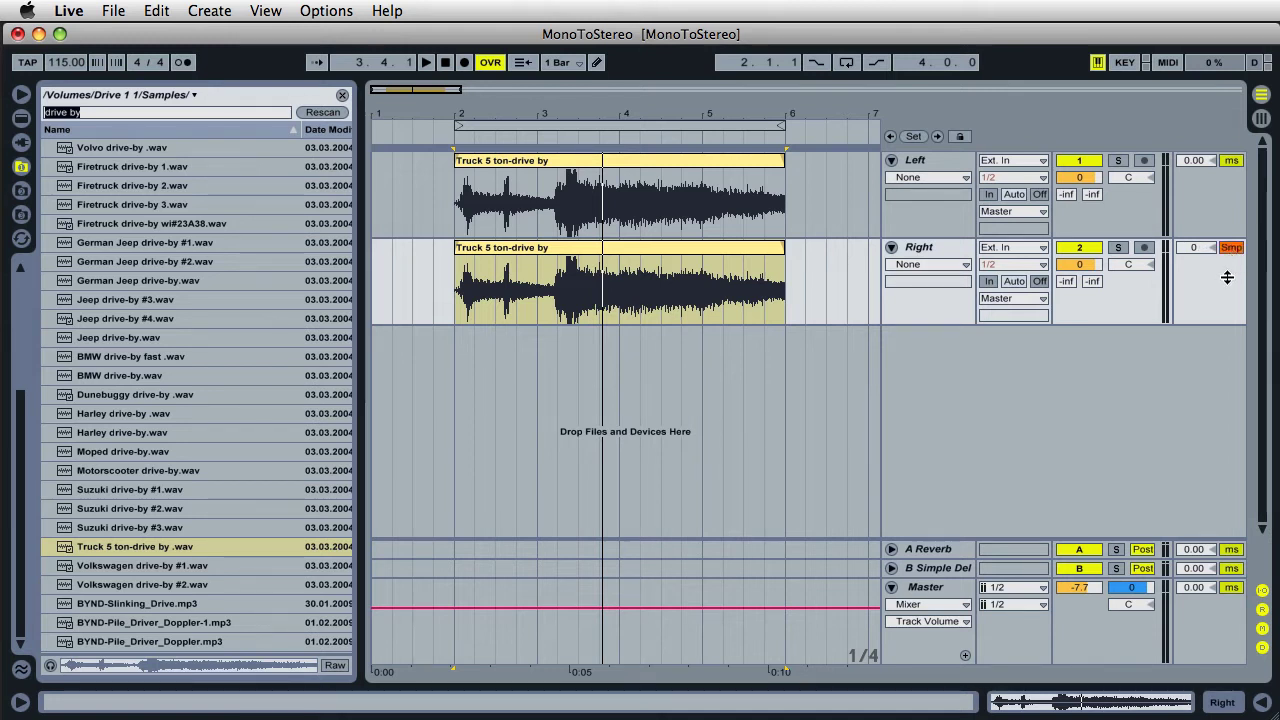
pyautogui.click(1231, 249)
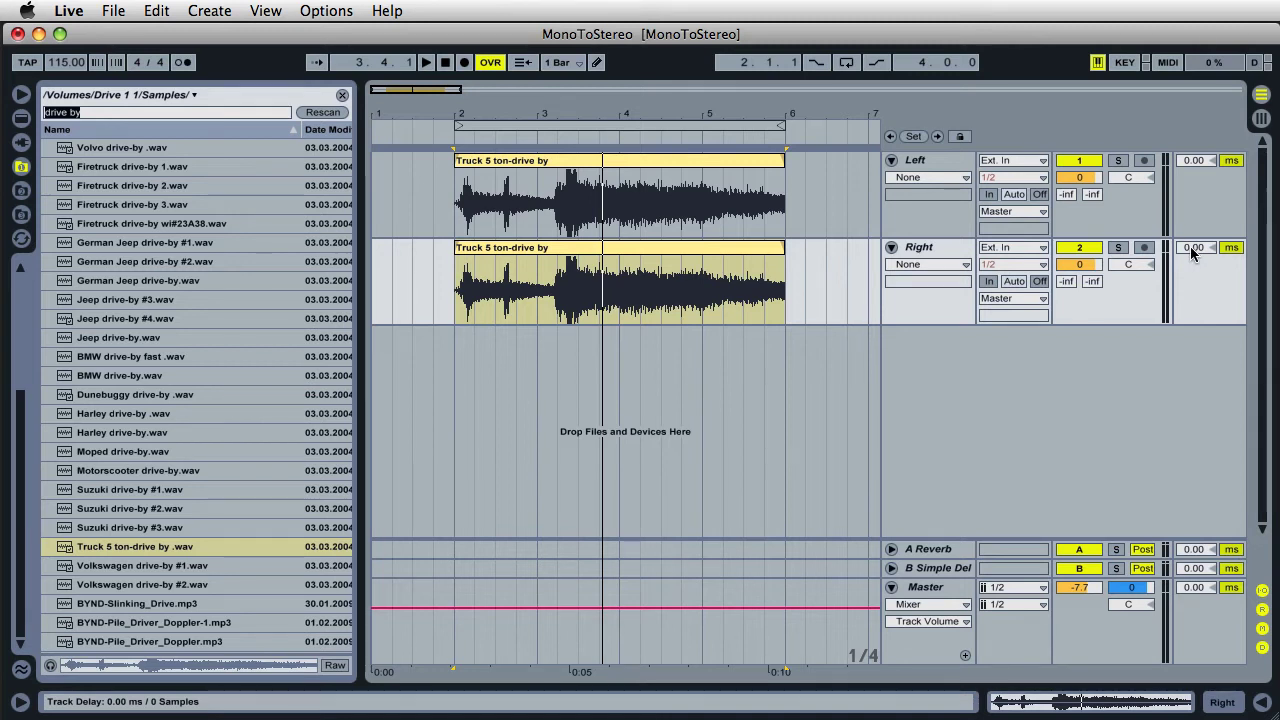
pyautogui.click(1190, 246)
pyautogui.write('2')
pyautogui.press('Return')
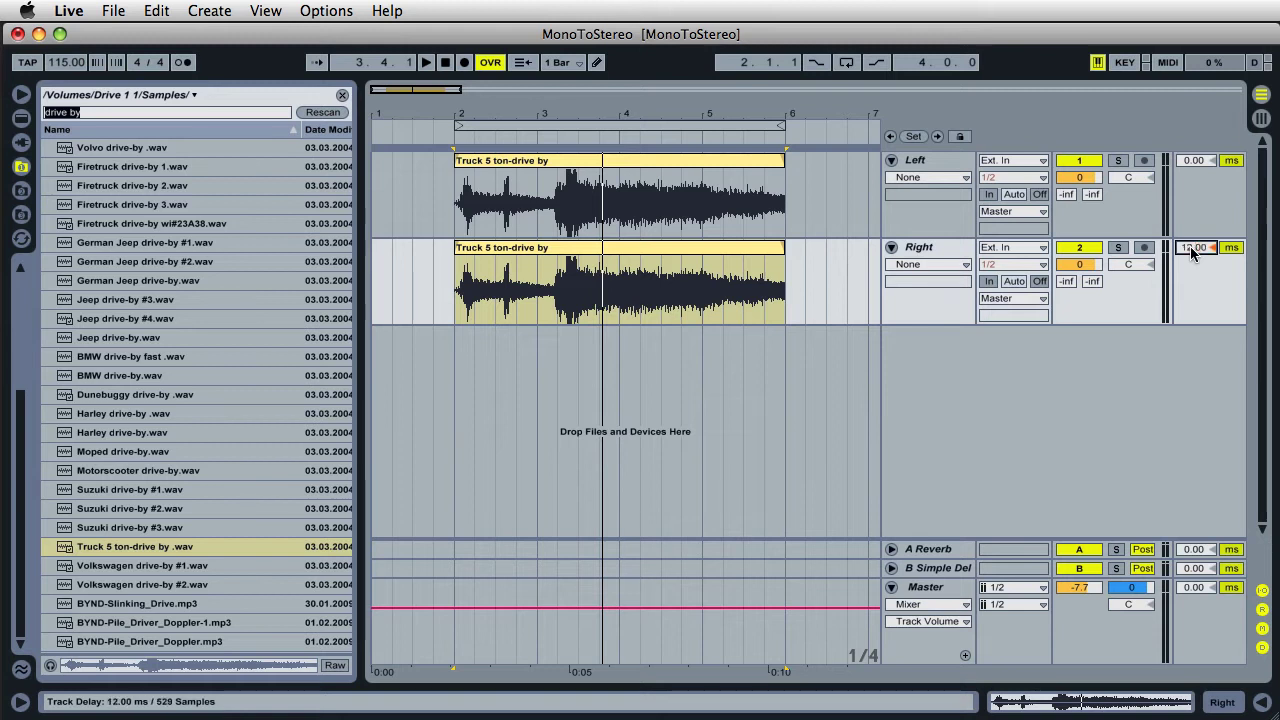
pyautogui.click(453, 135)
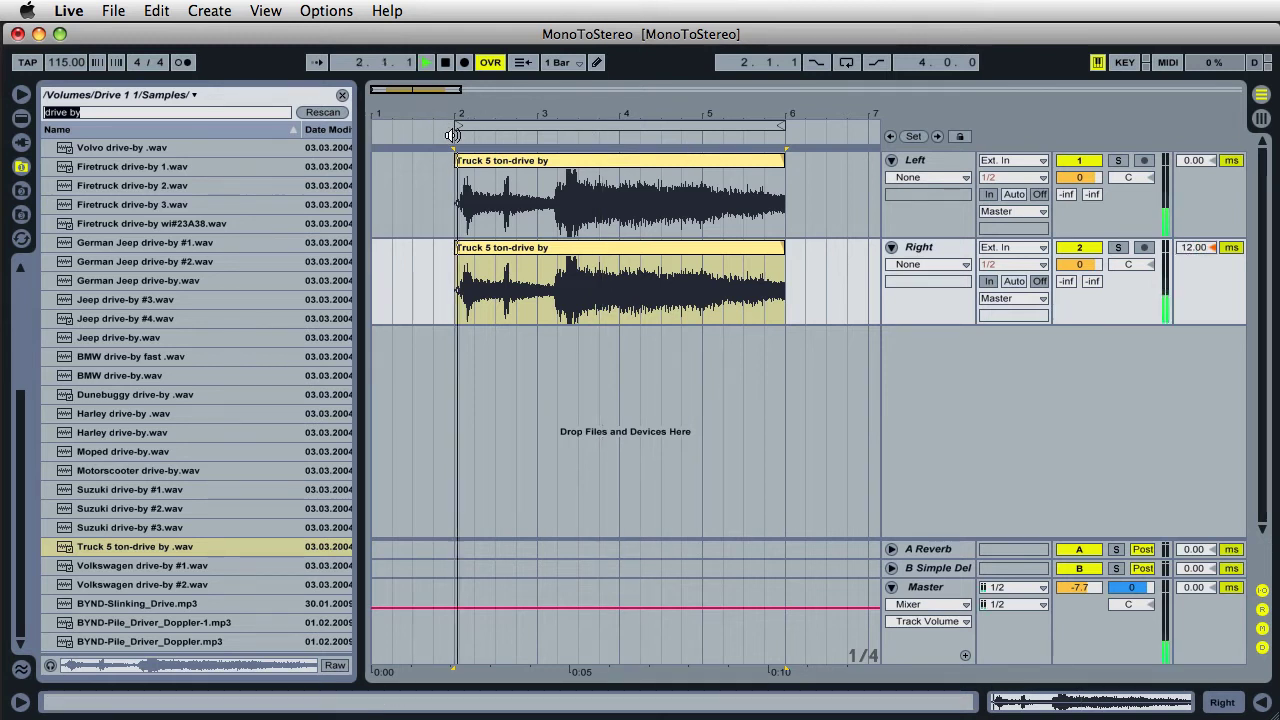
pyautogui.click(445, 62)
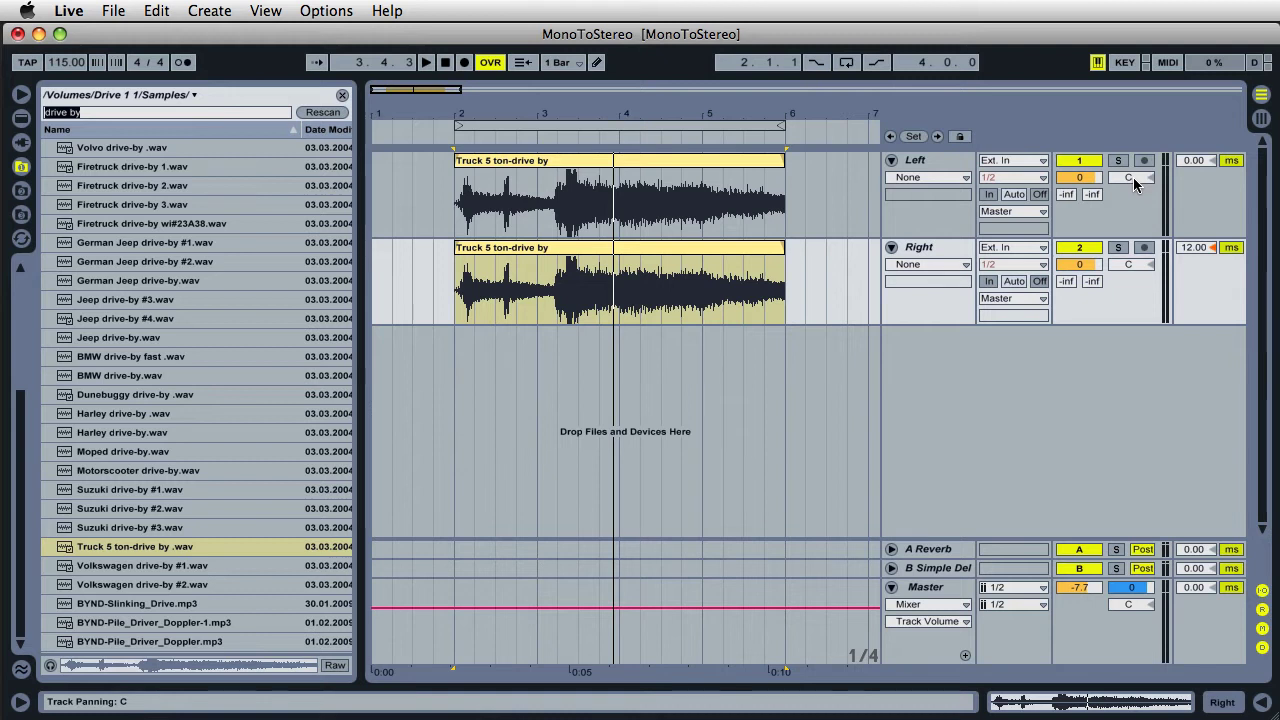
# Step: Pan the Left track to 50L and the Right track to 50R, then audition the pair
pyautogui.click(950, 159)
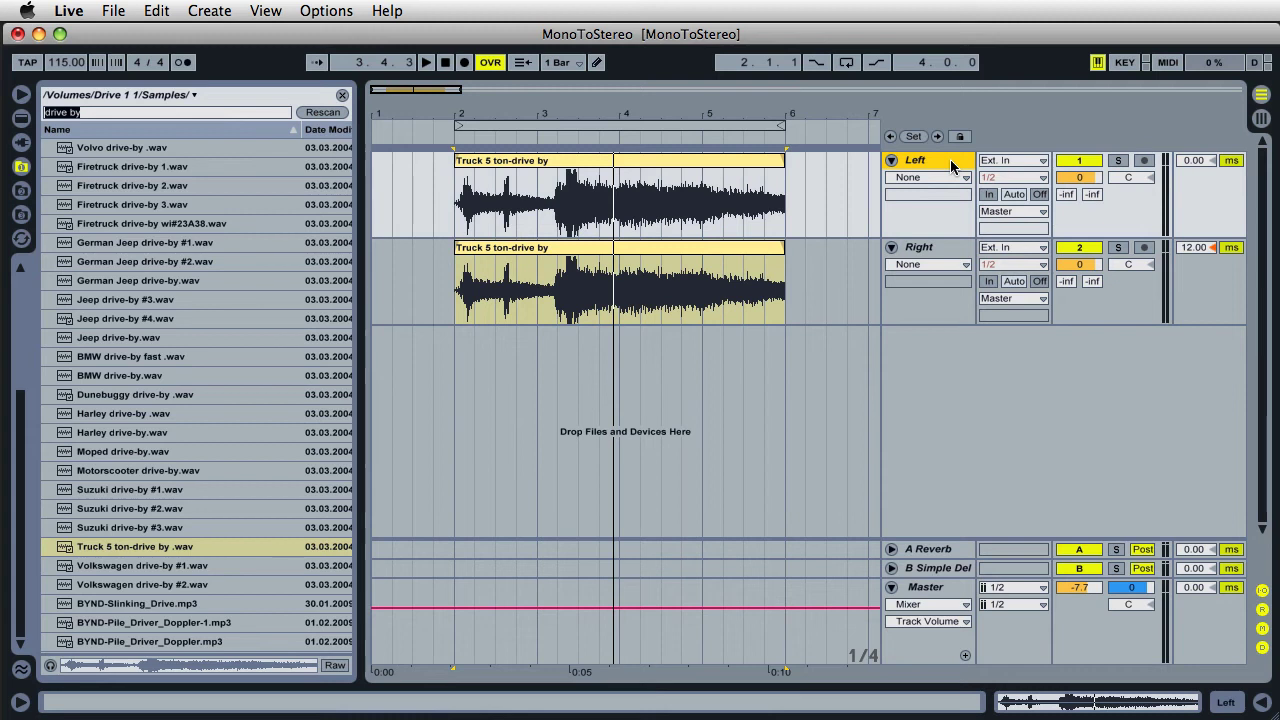
pyautogui.moveTo(1145, 177); pyautogui.dragTo(1145, 183)
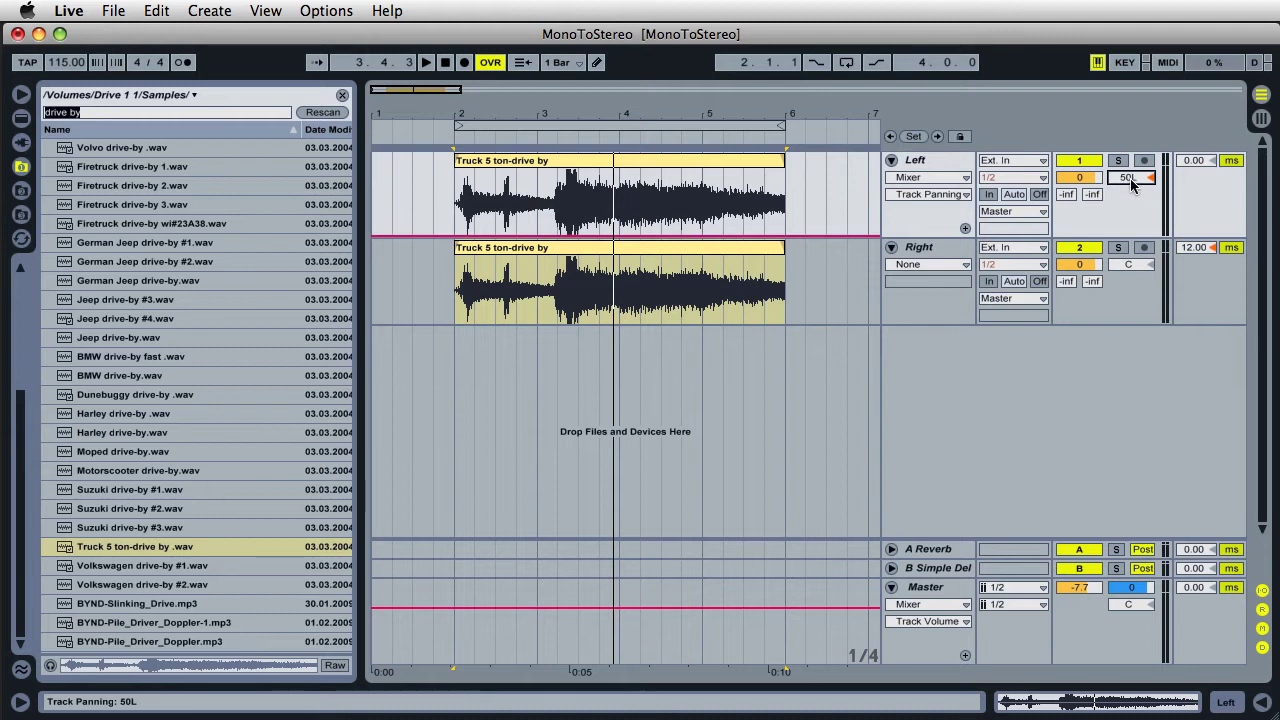
pyautogui.click(926, 251)
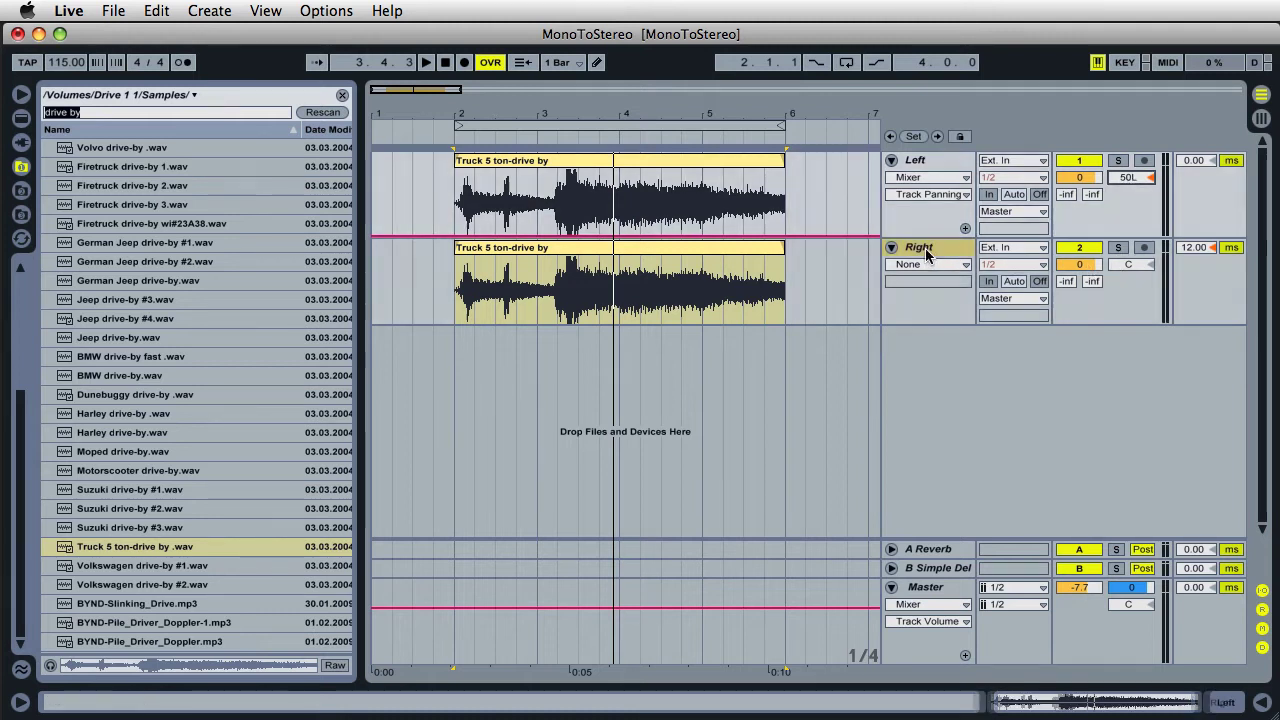
pyautogui.moveTo(1135, 272); pyautogui.dragTo(1135, 222)
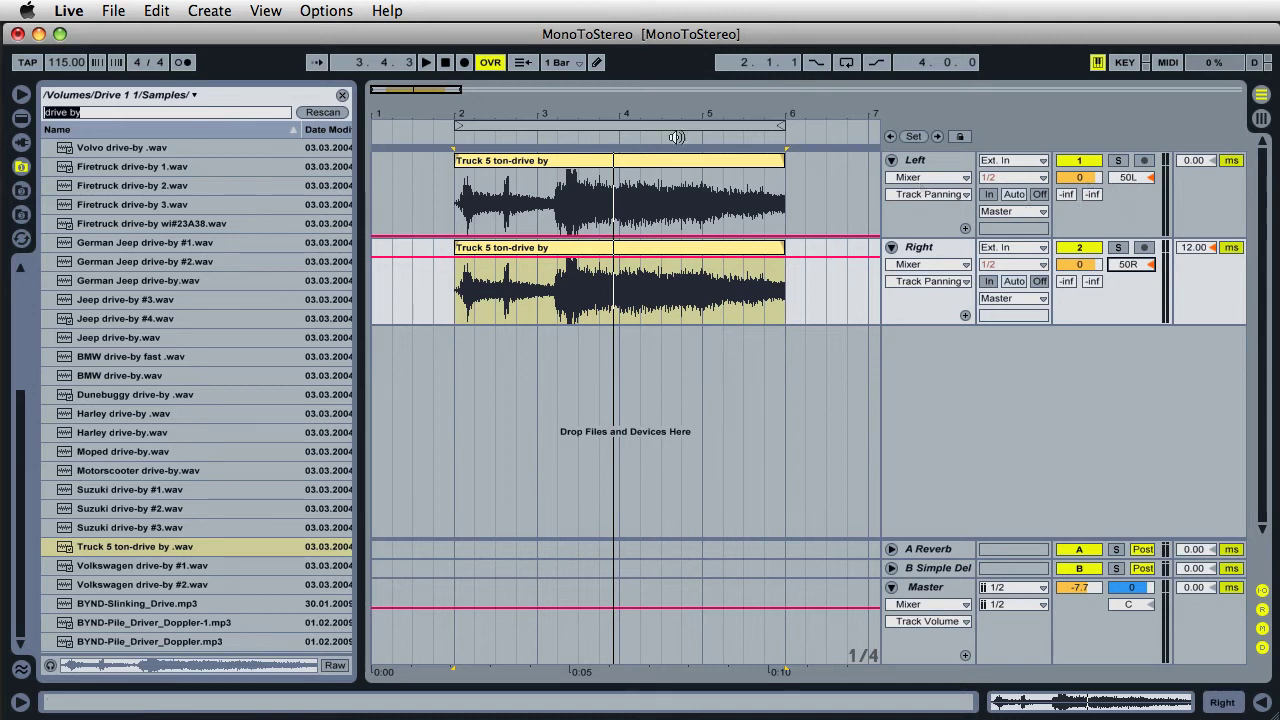
pyautogui.click(455, 128)
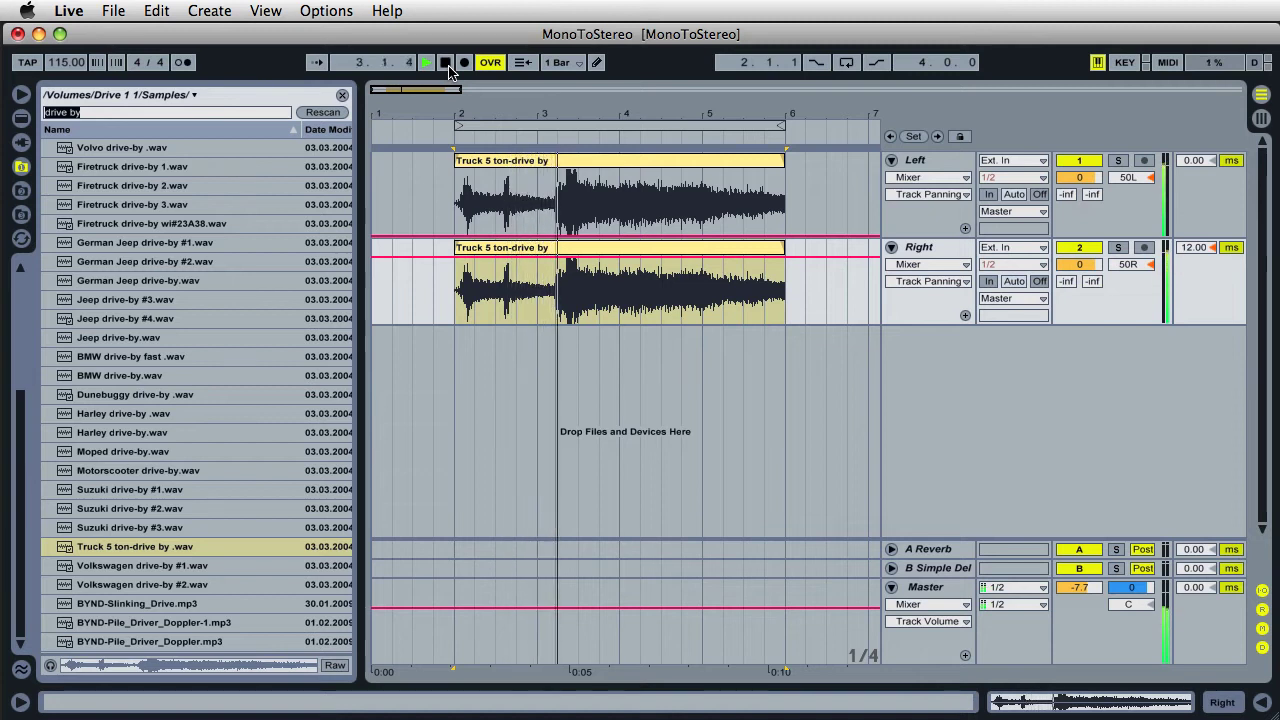
pyautogui.click(447, 63)
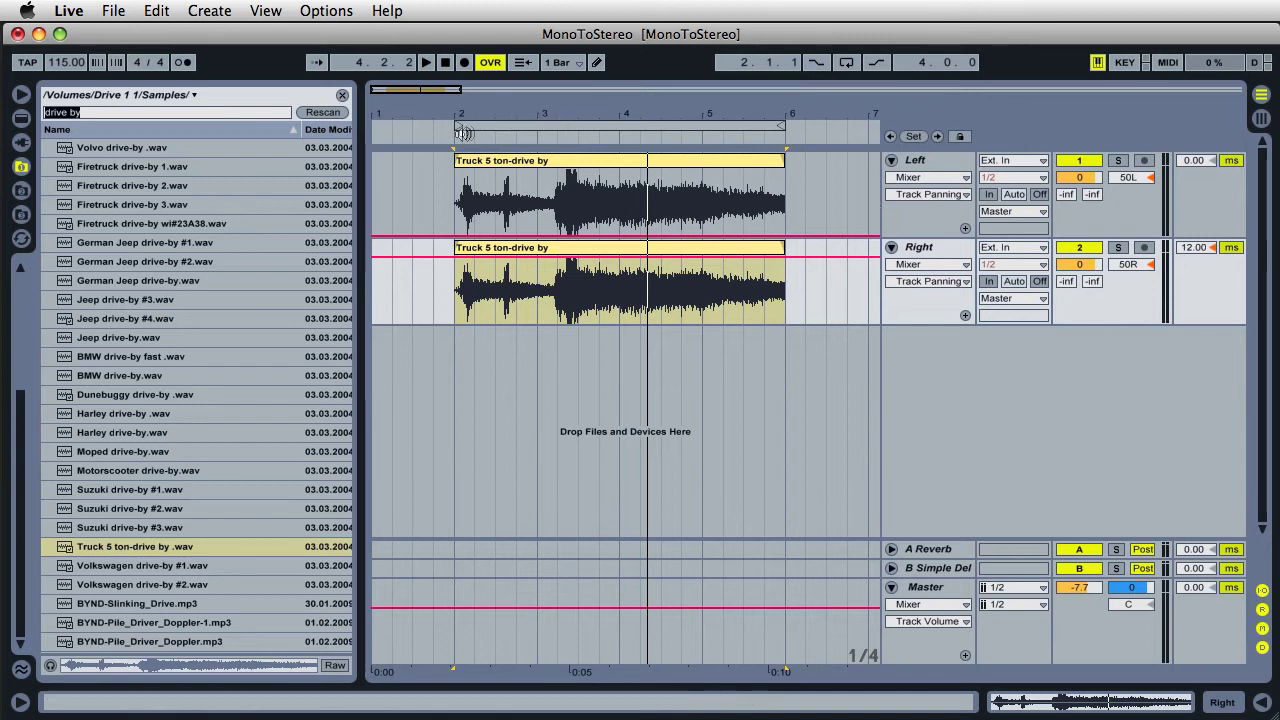
pyautogui.press('space')
pyautogui.moveTo(1193, 247); pyautogui.dragTo(1193, 266)
pyautogui.press('space')
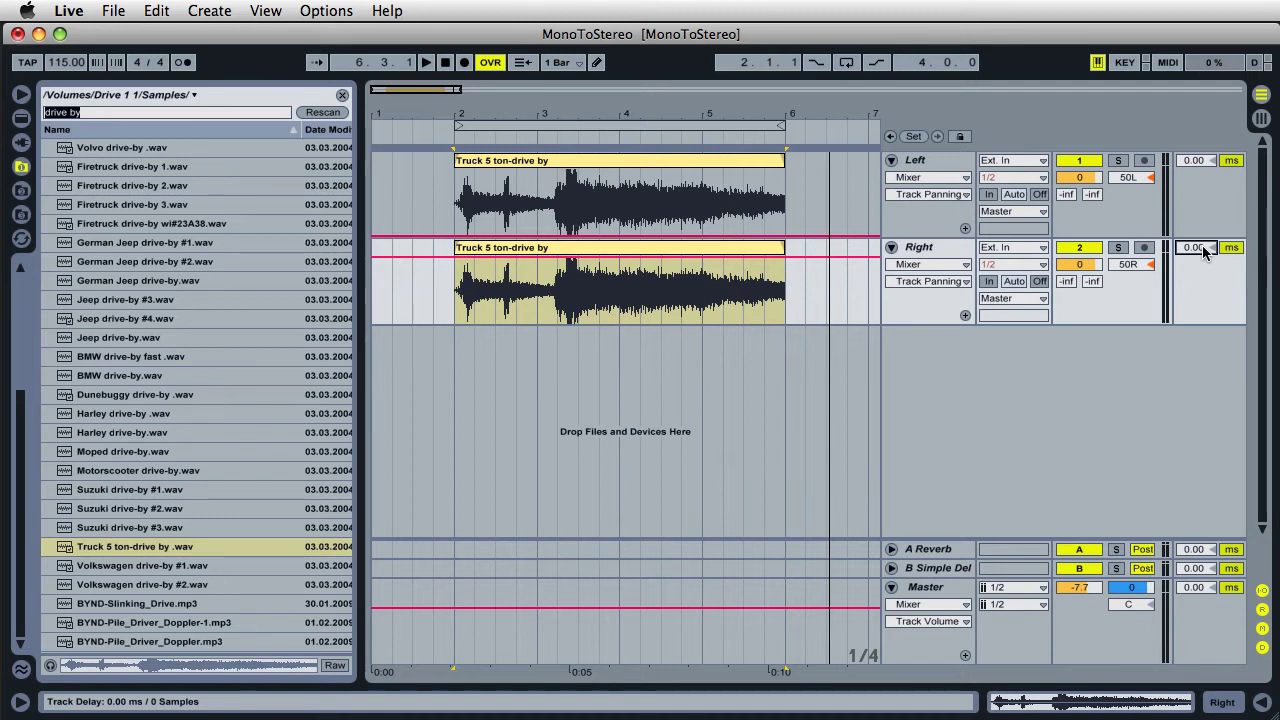
pyautogui.write('12')
pyautogui.press('Return')
pyautogui.click(450, 135)
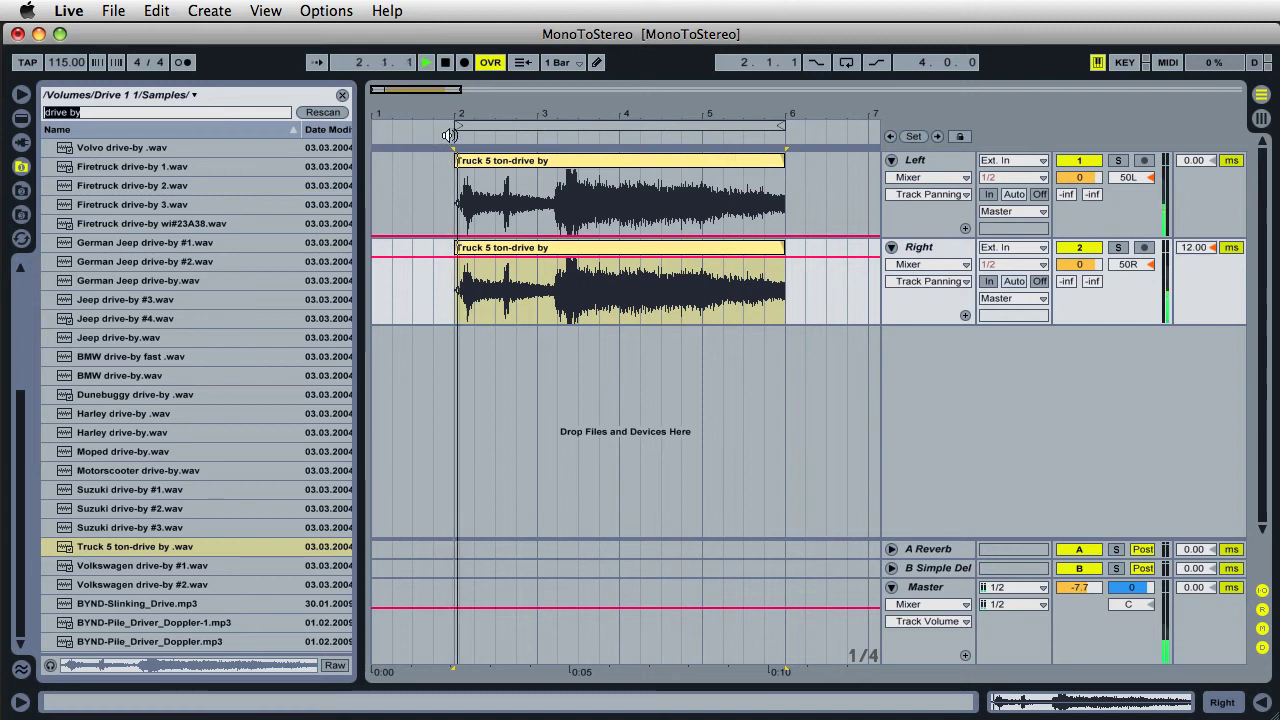
pyautogui.click(446, 63)
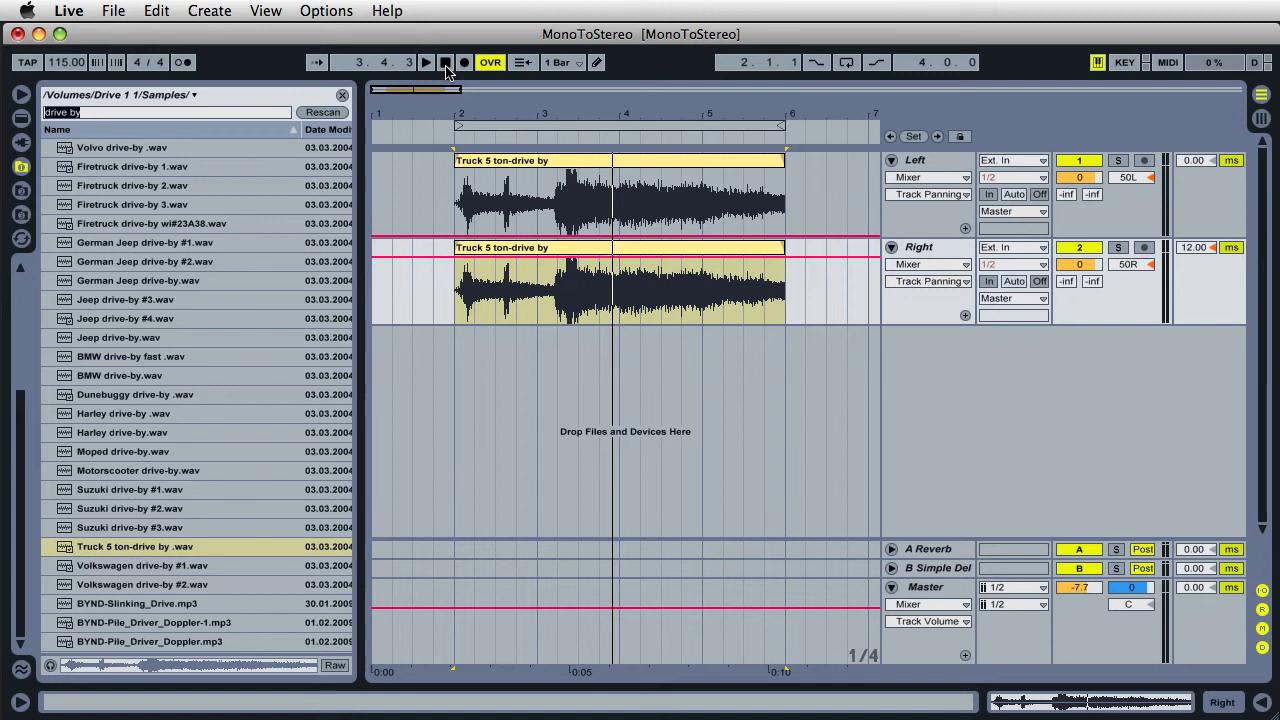
# Step: Insert a new audio track and name it 'Stereo'
pyautogui.rightClick(912, 338)
pyautogui.click(923, 347)
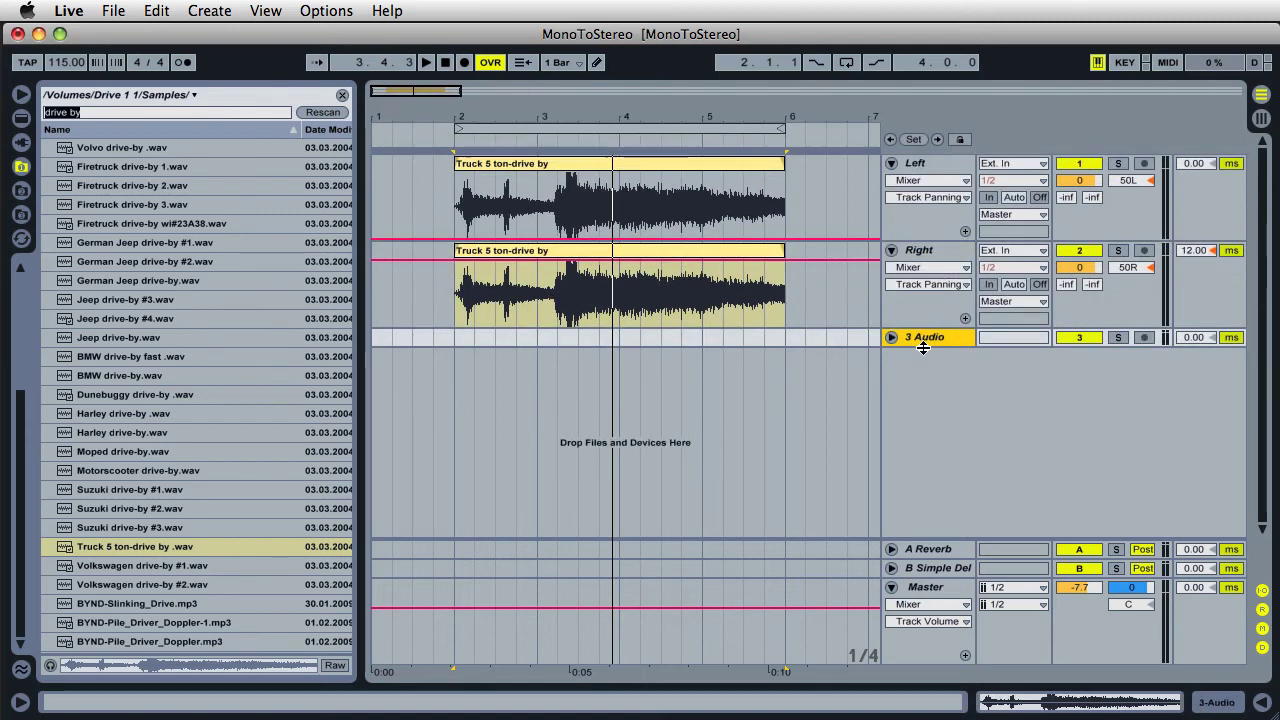
pyautogui.click(891, 339)
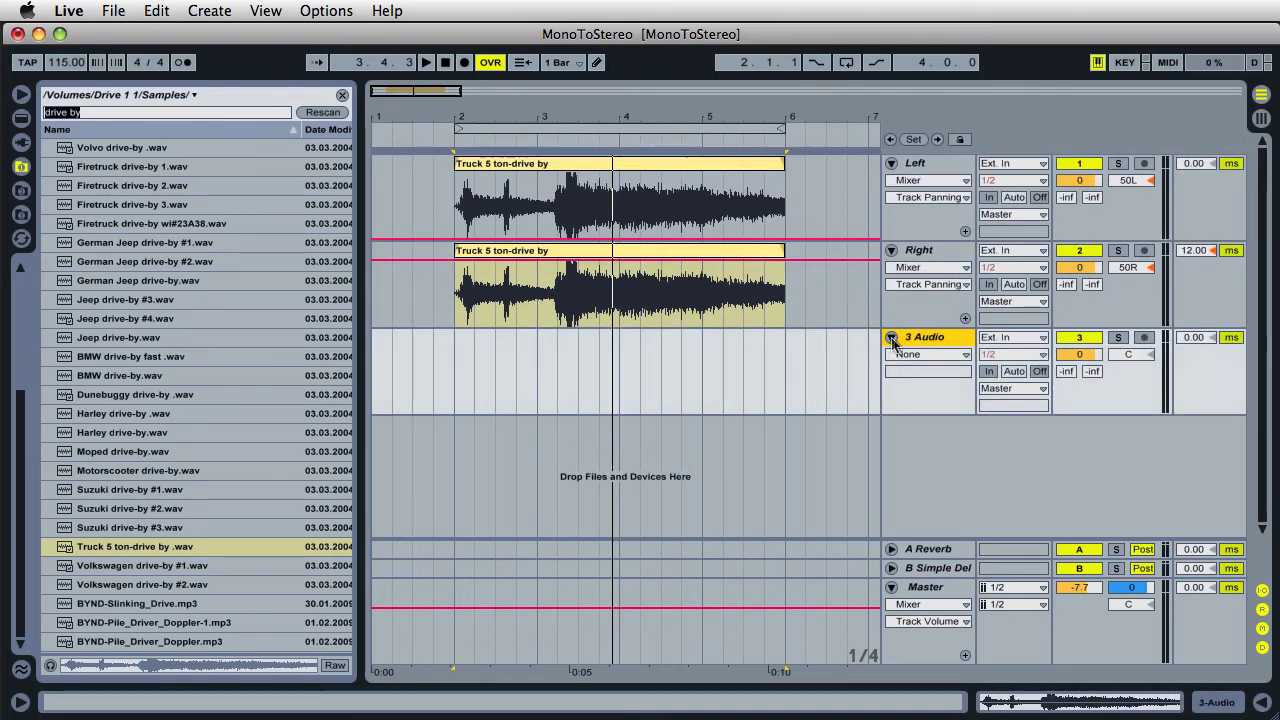
pyautogui.rightClick(924, 338)
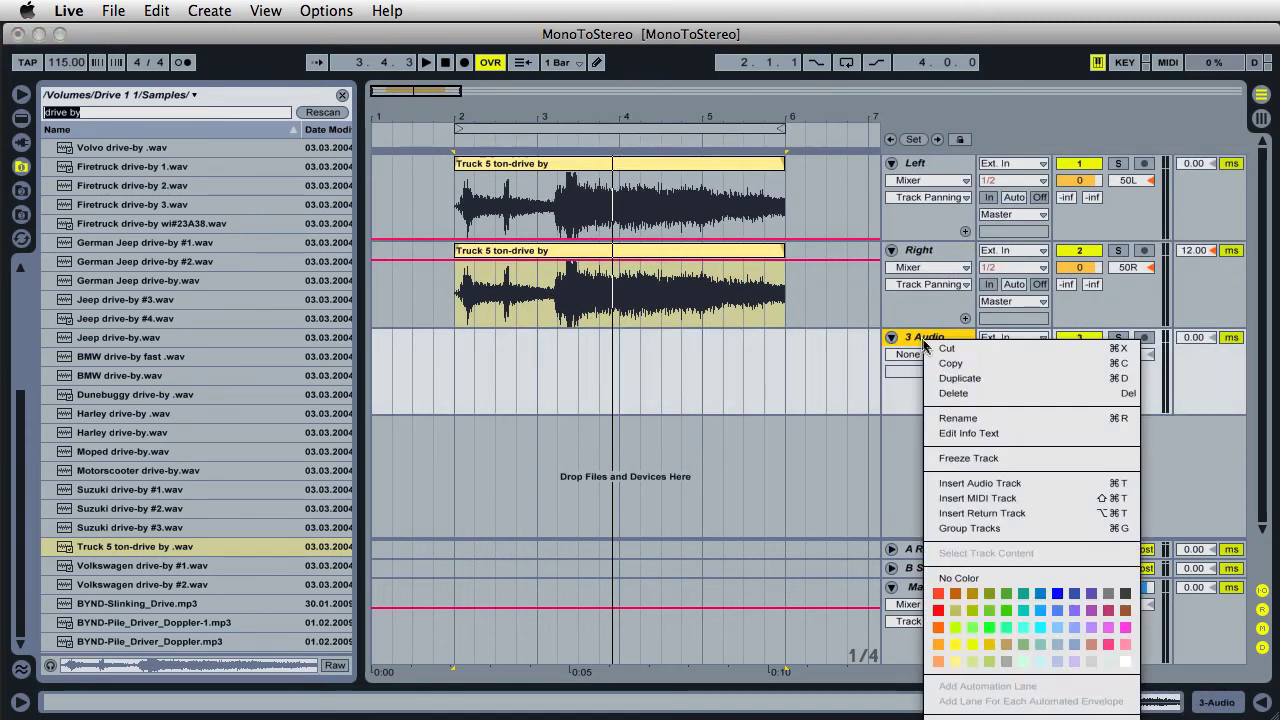
pyautogui.click(955, 417)
pyautogui.write('S')
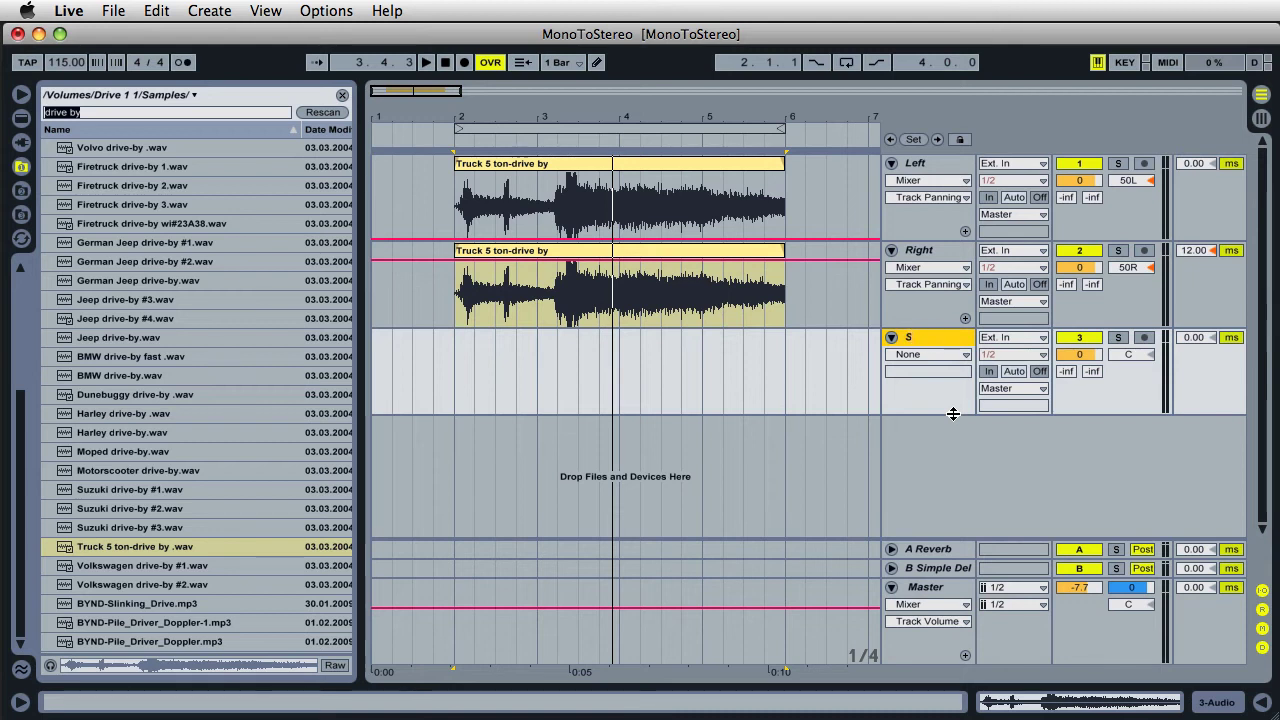
pyautogui.write('tereo')
pyautogui.press('Return')
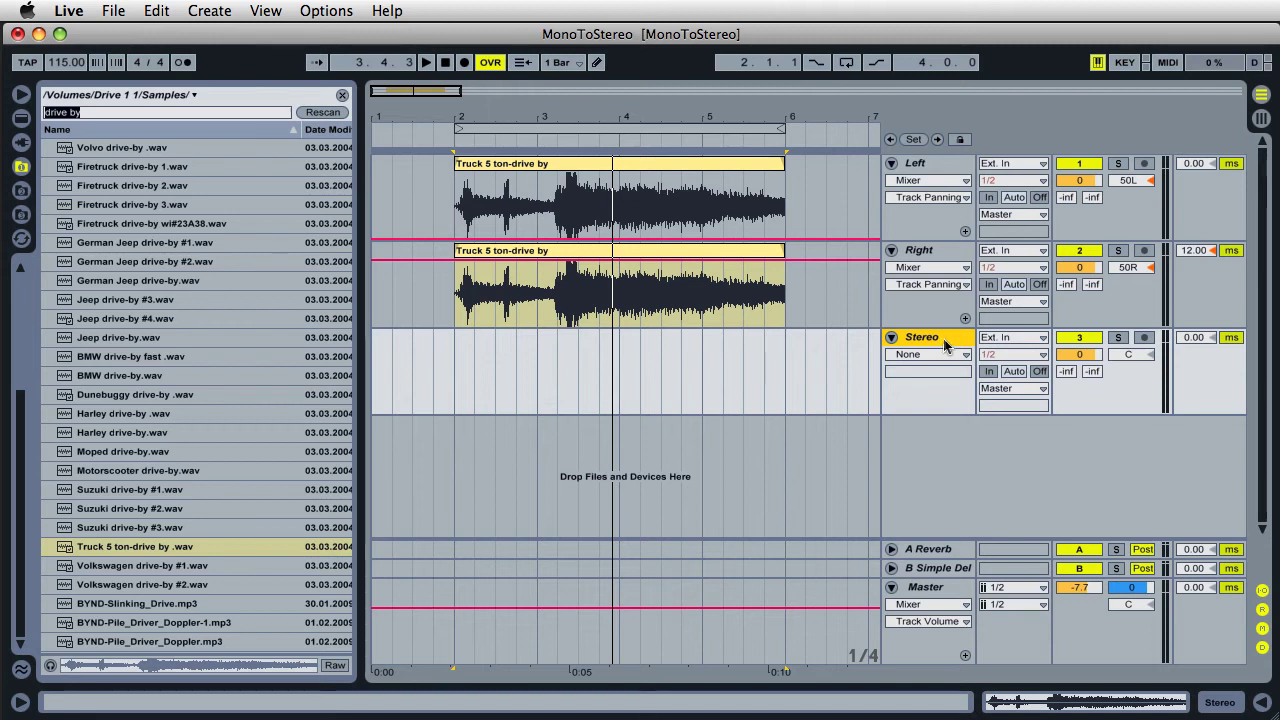
# Step: Set the Stereo track's input to Resampling and arm it for recording
pyautogui.click(1019, 337)
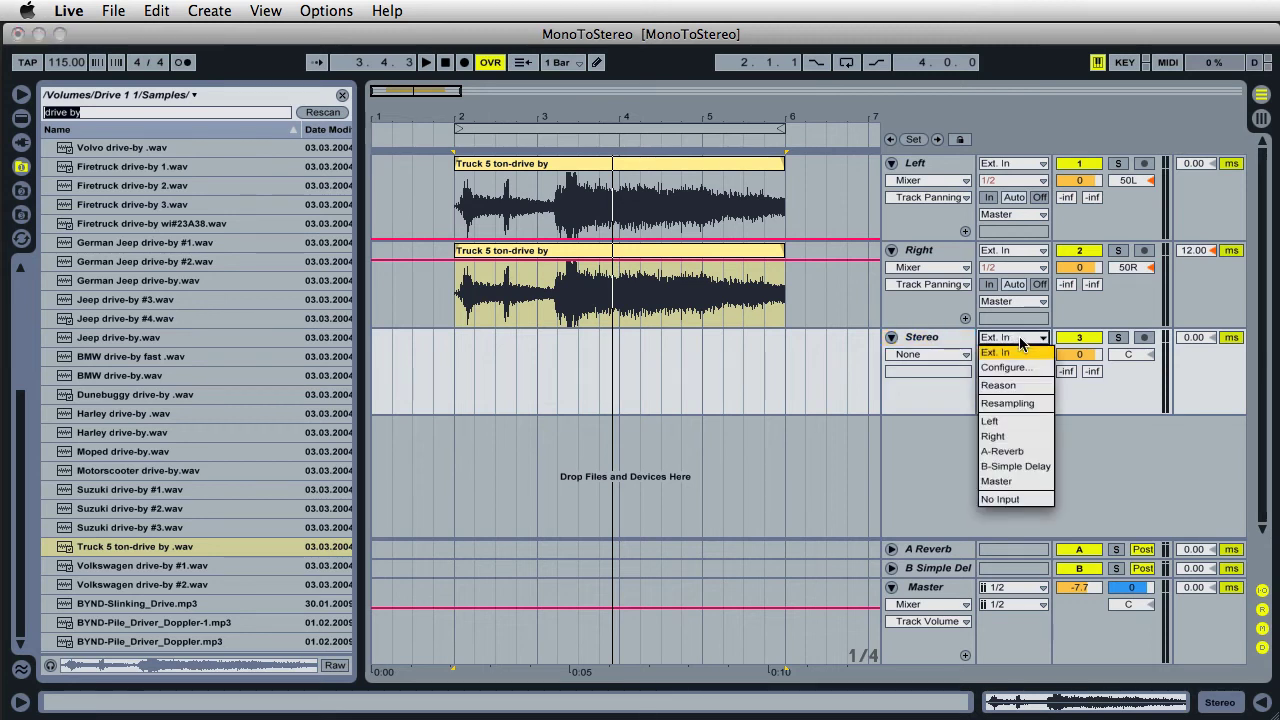
pyautogui.click(996, 404)
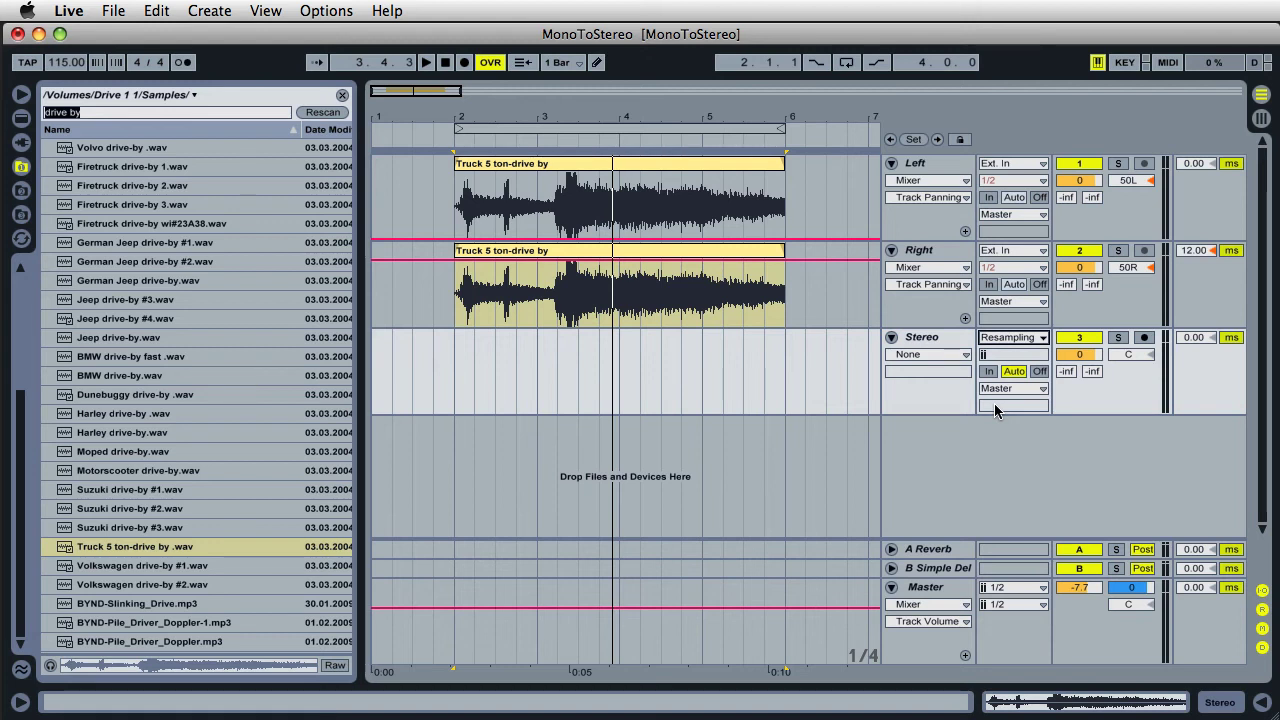
pyautogui.click(1144, 339)
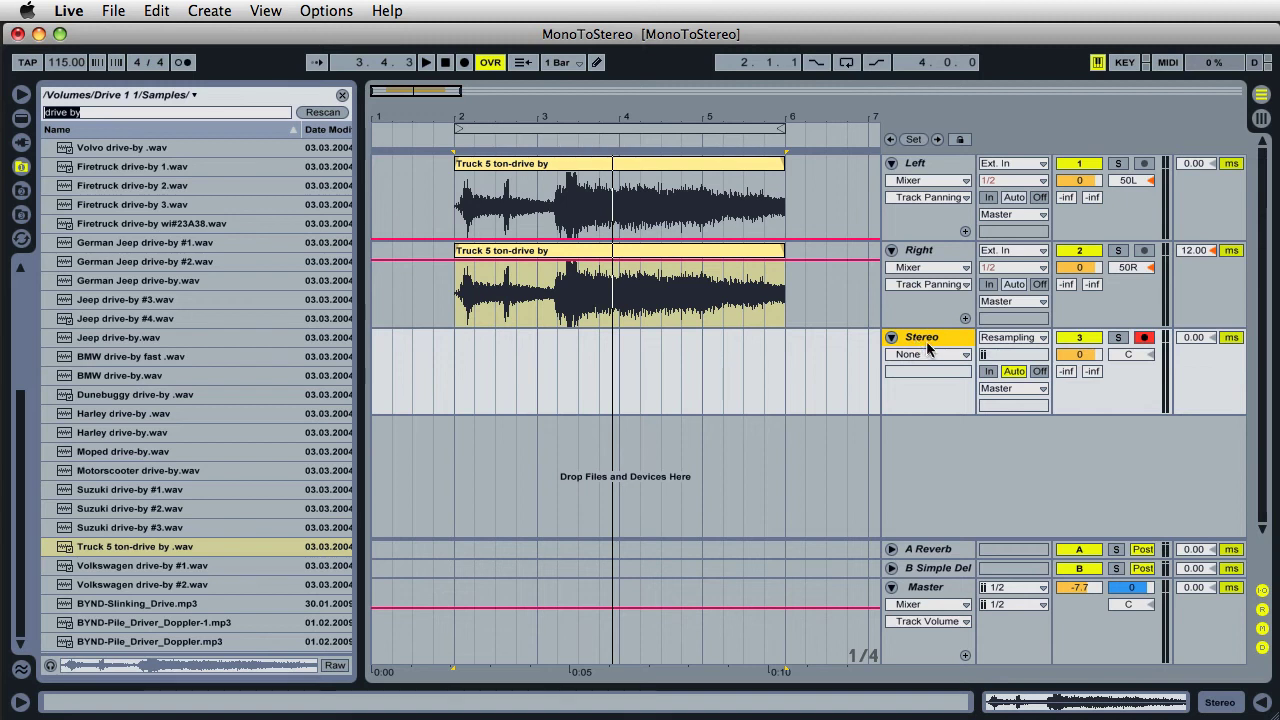
# Step: Record the Left/Right mix onto the Stereo track from bar 2, trimming the clip to end at 6.1.1
pyautogui.click(455, 368)
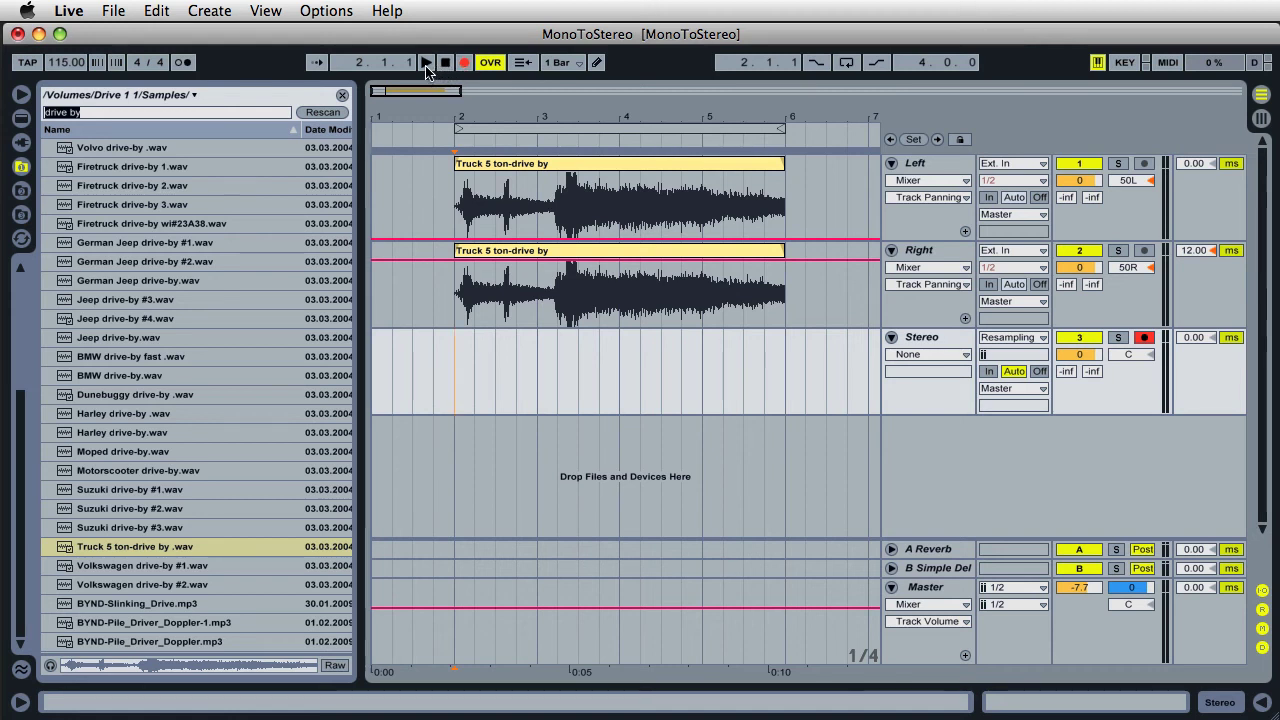
pyautogui.click(426, 63)
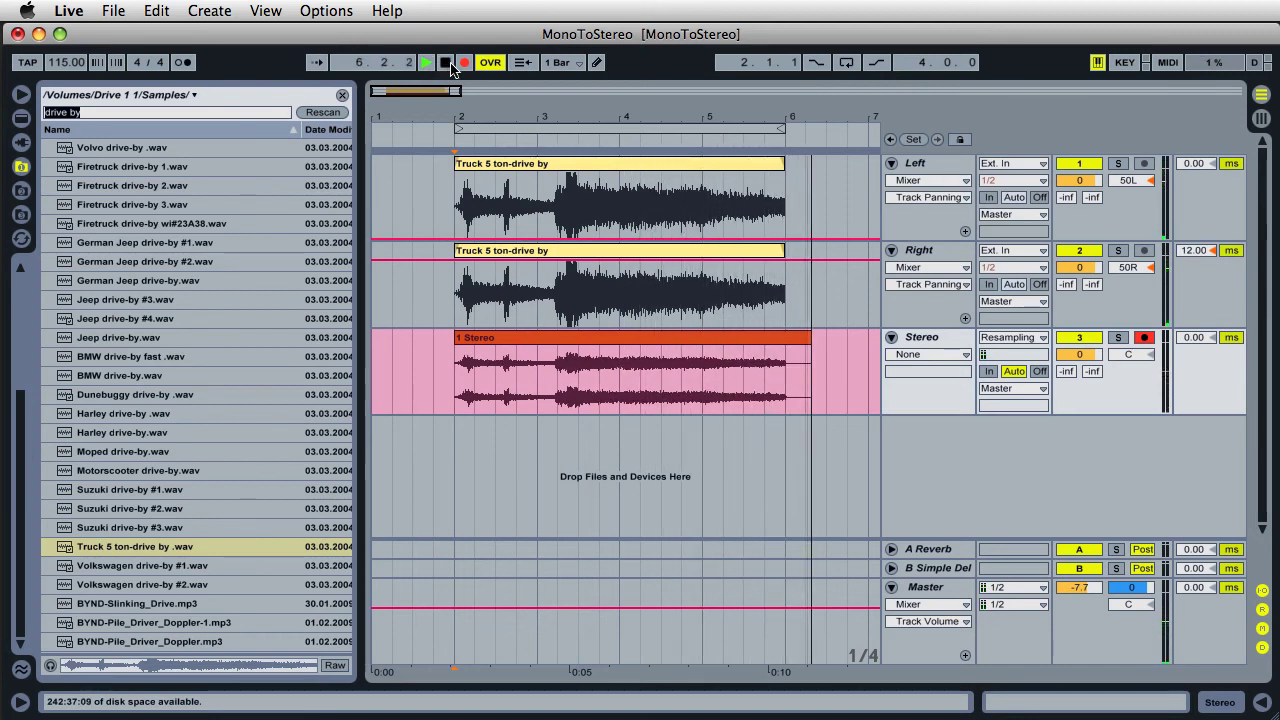
pyautogui.click(447, 63)
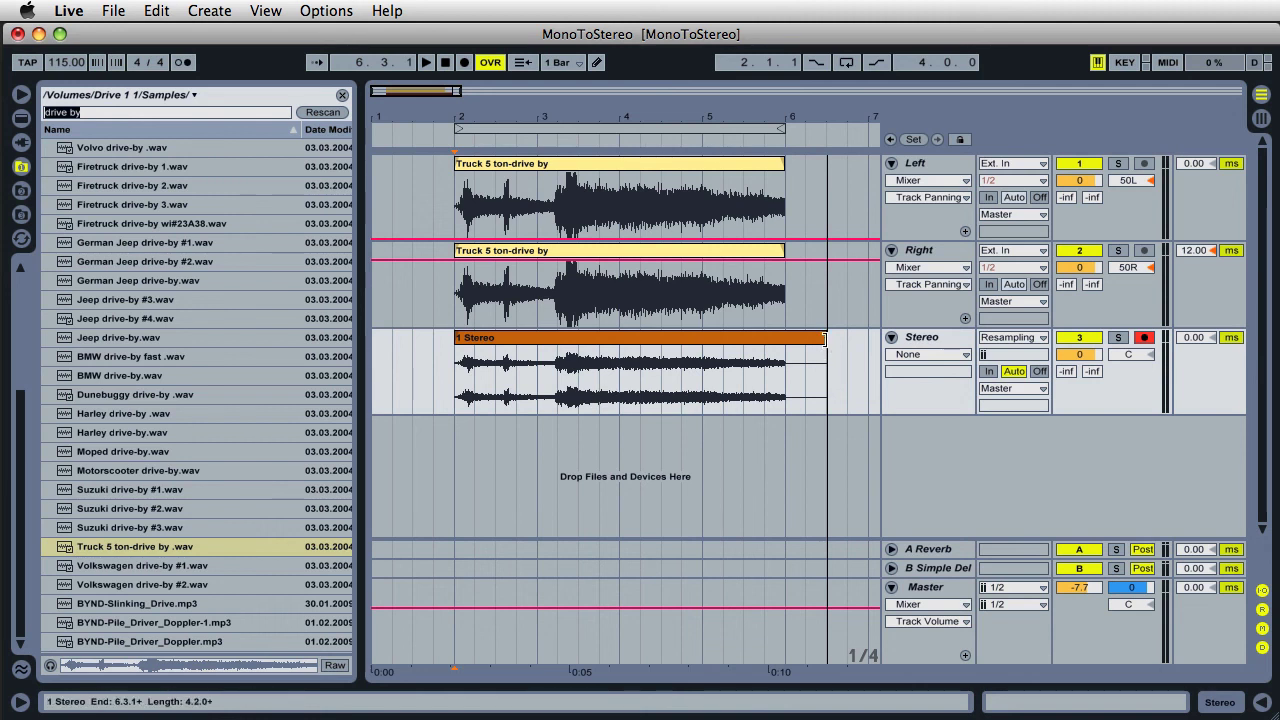
pyautogui.moveTo(826, 340); pyautogui.dragTo(787, 341)
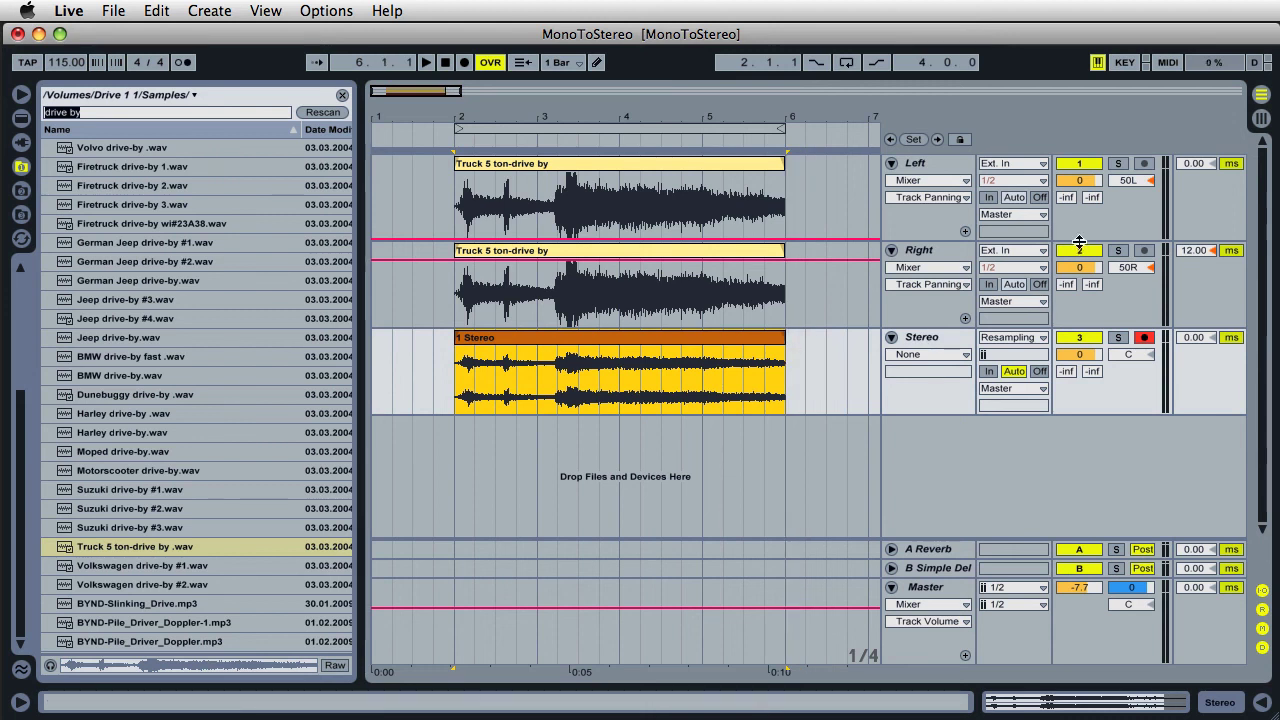
# Step: Deactivate the Left and Right tracks and play back the 1 Stereo clip alone
pyautogui.click(1082, 166)
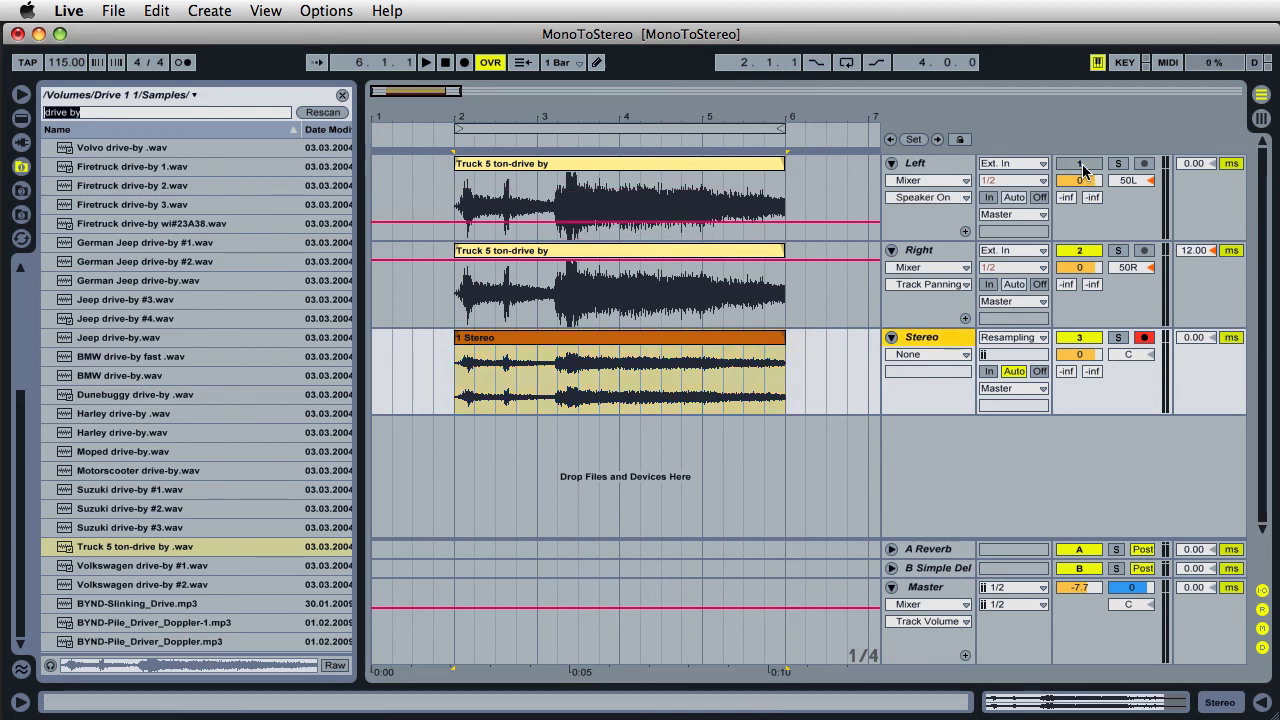
pyautogui.click(1082, 165)
pyautogui.click(1083, 251)
pyautogui.click(1083, 251)
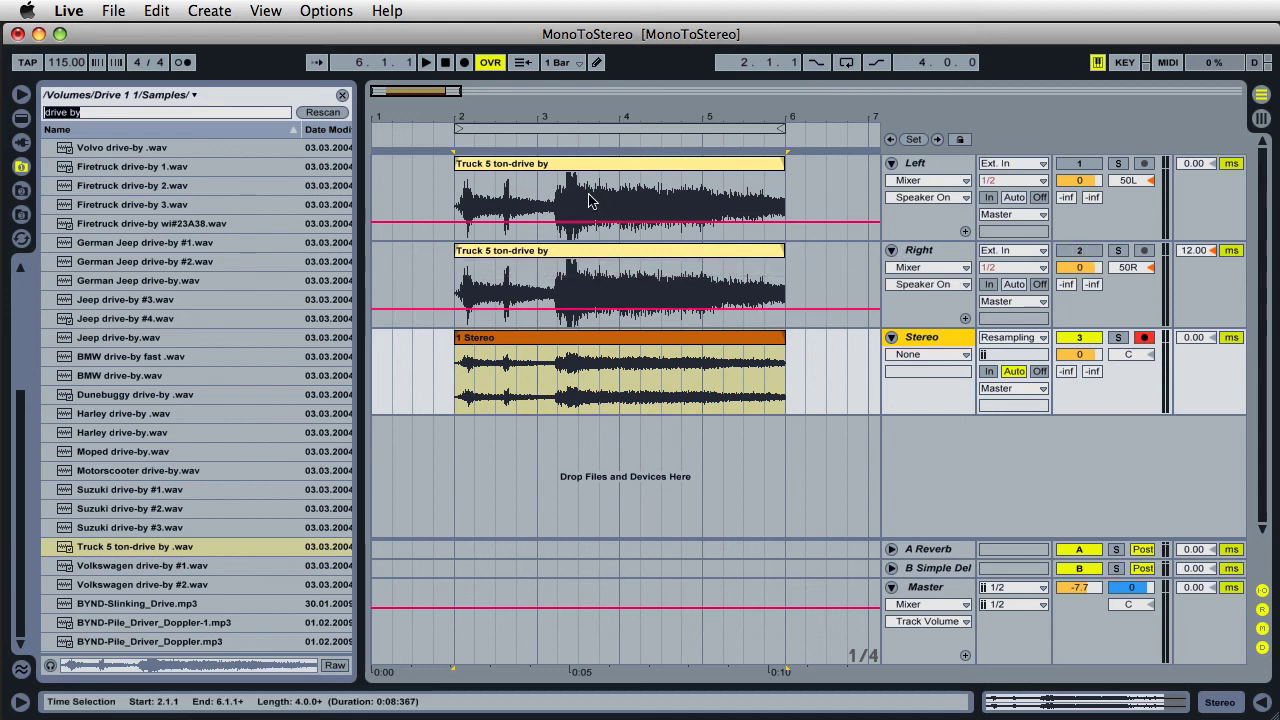
pyautogui.click(452, 140)
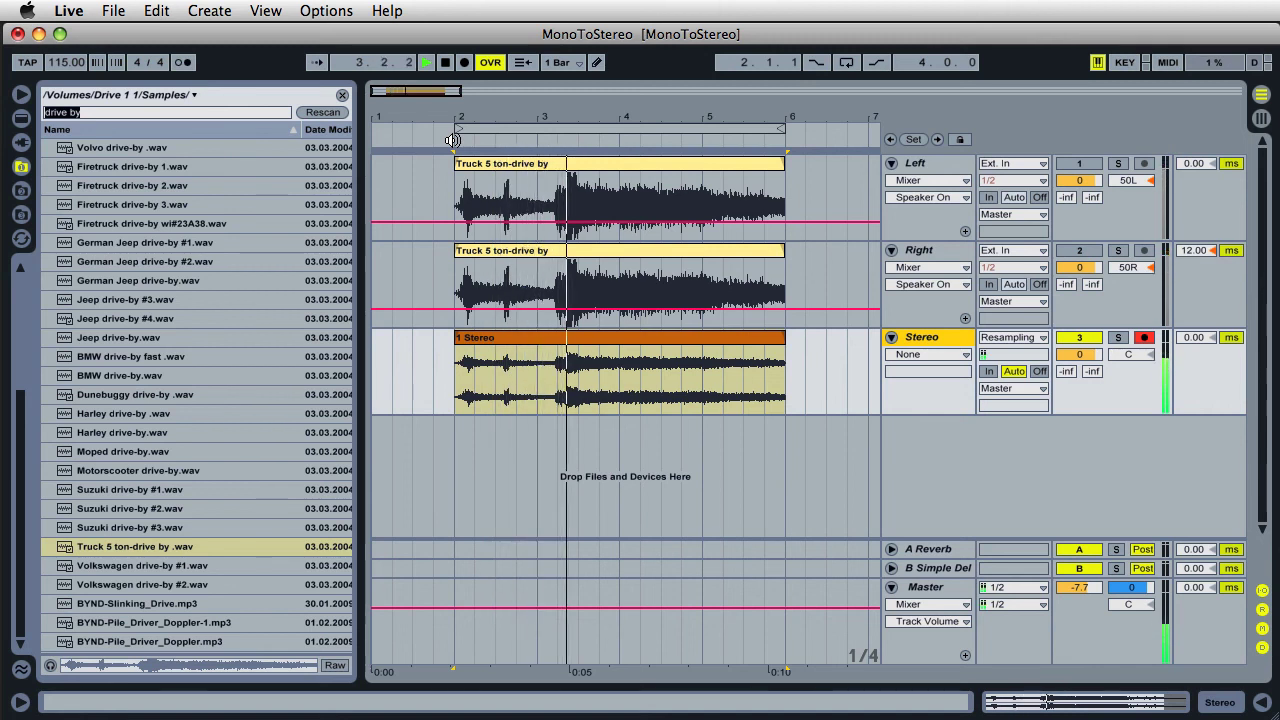
pyautogui.click(446, 62)
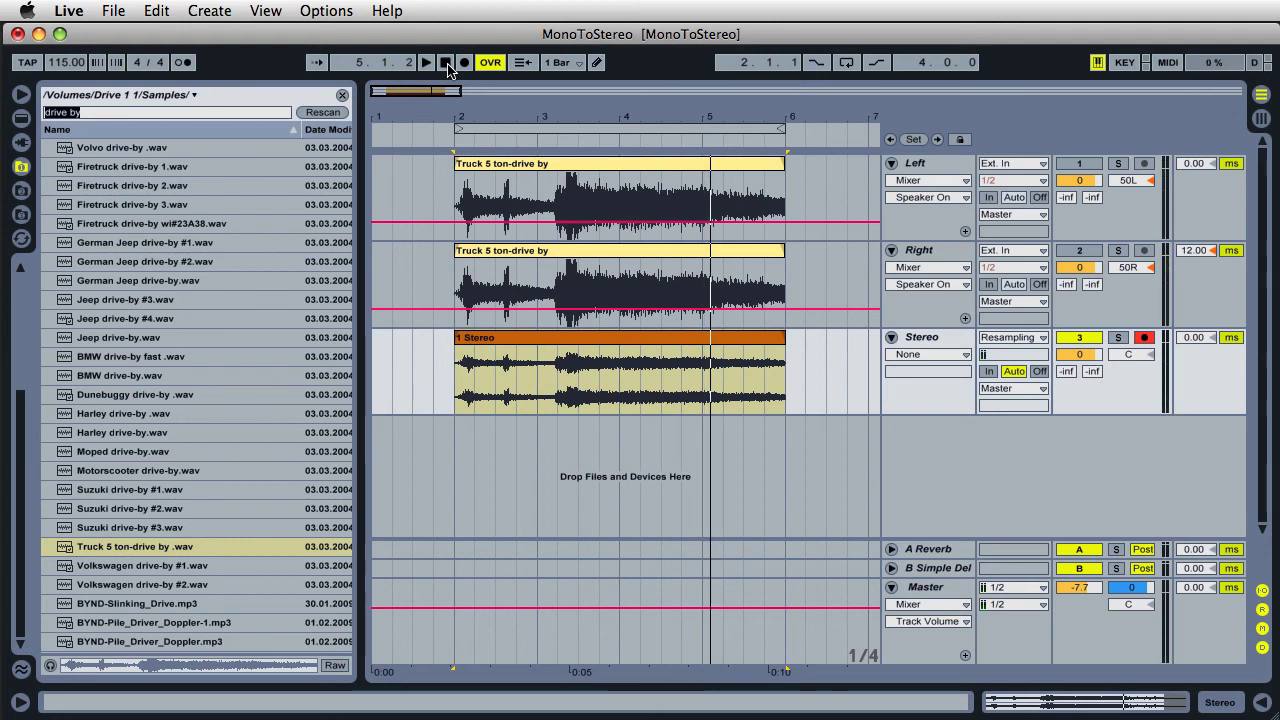